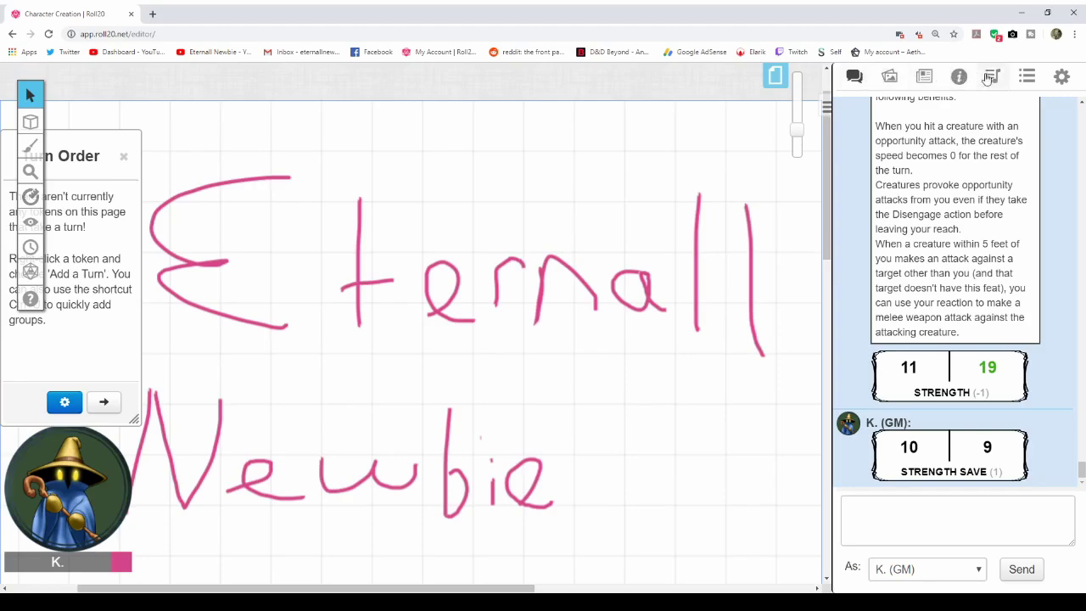
Place the token of the journal character Jack T Skywalker on the map, between the two handwritten words
left_click(925, 82)
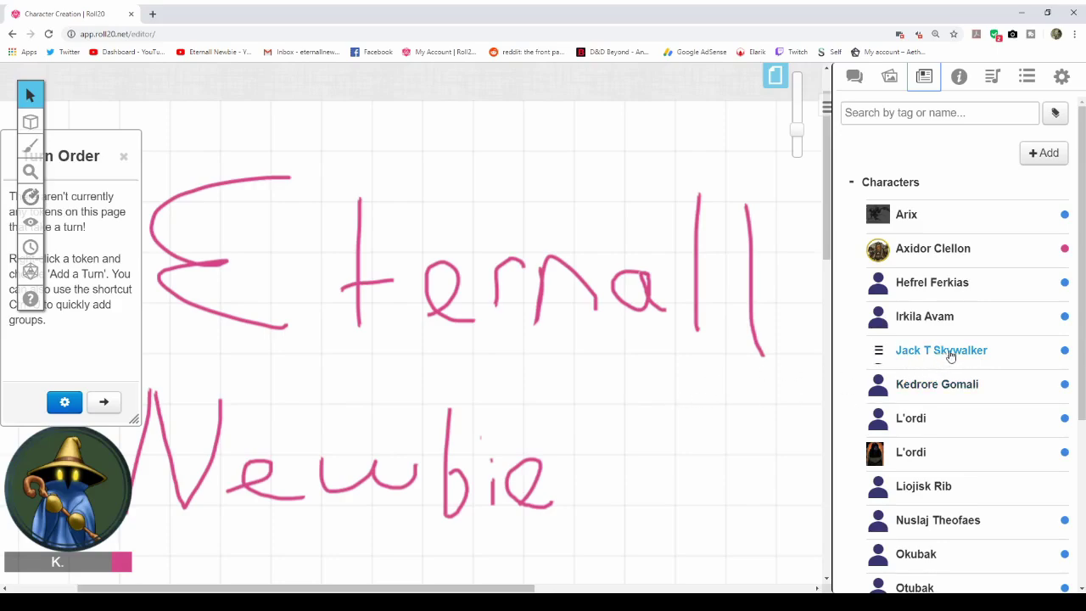
left_click_drag(952, 355, 615, 398)
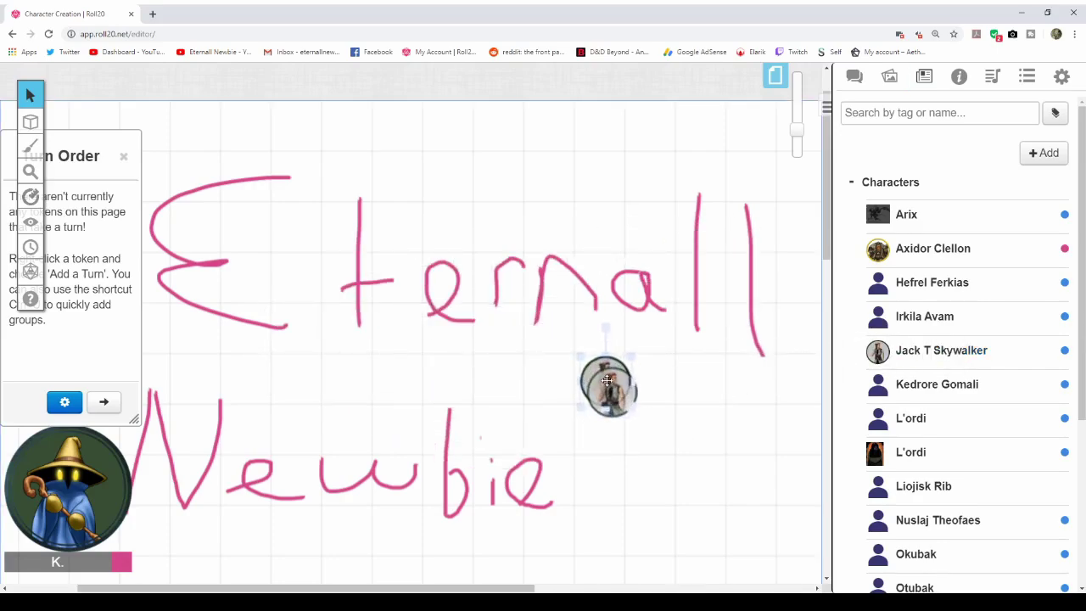
left_click(608, 383)
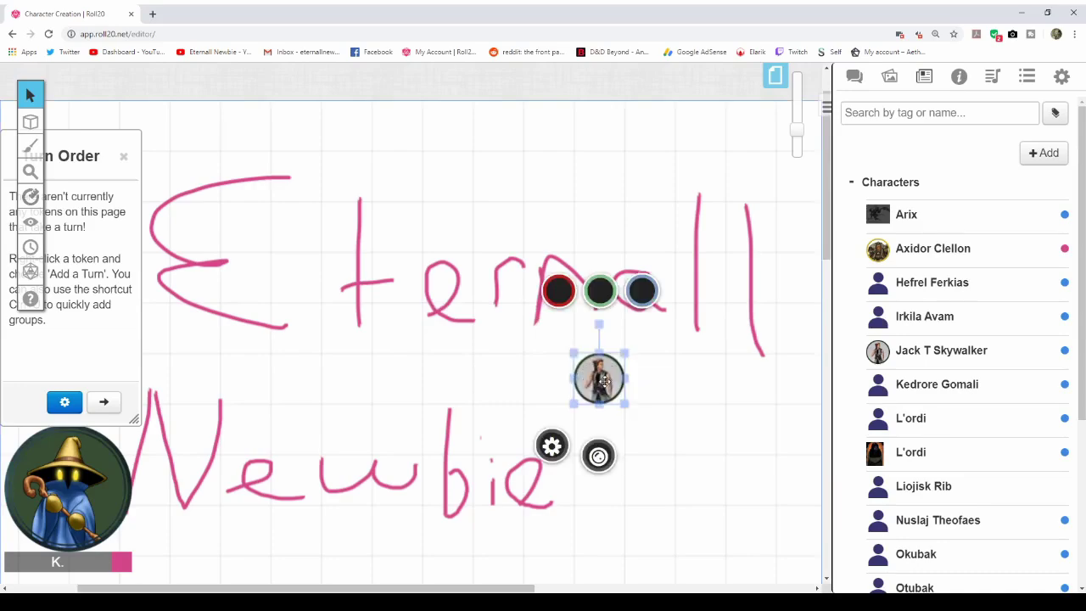
Open Jack T Skywalker's character sheet from the journal, close it, and reopen the sheet from the map token
left_click(931, 353)
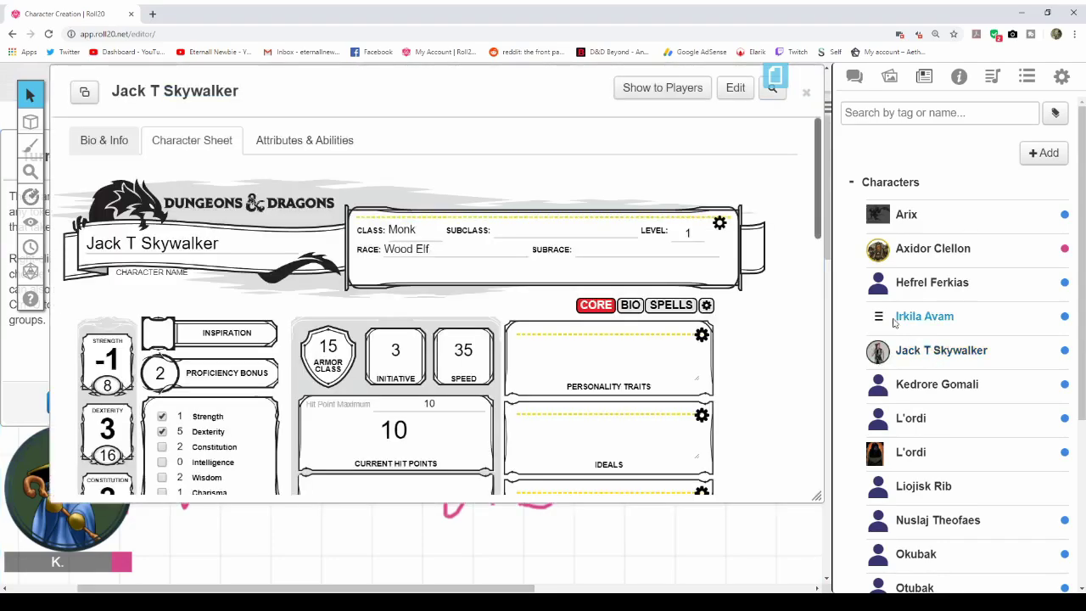
left_click(808, 94)
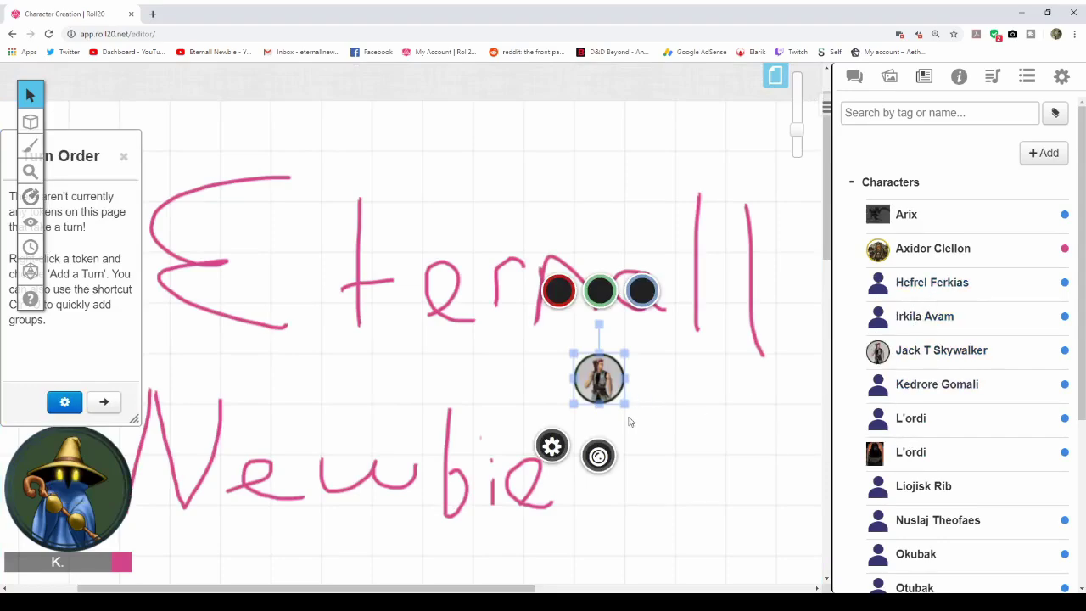
double_click(599, 382)
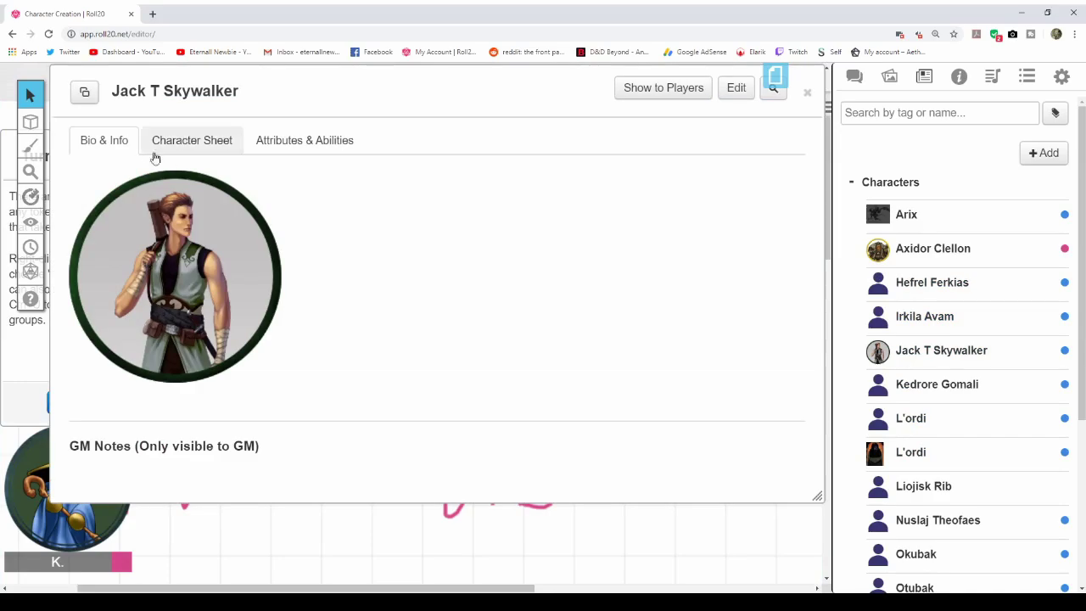
left_click(192, 148)
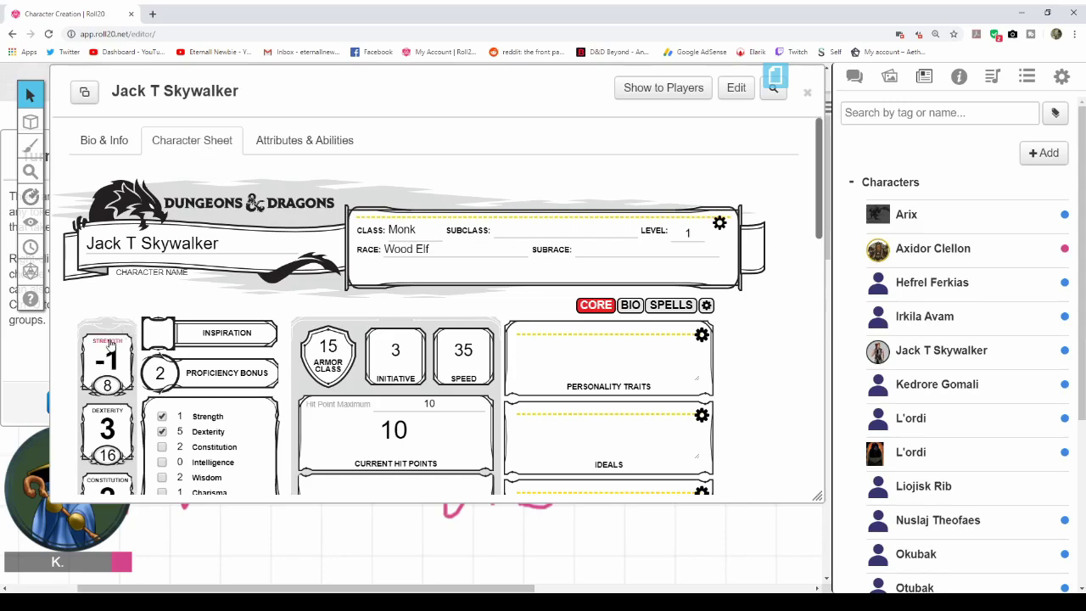
Roll a hit die from the character sheet and reduce the remaining hit dice to 0
scroll(110, 340, "down", 1)
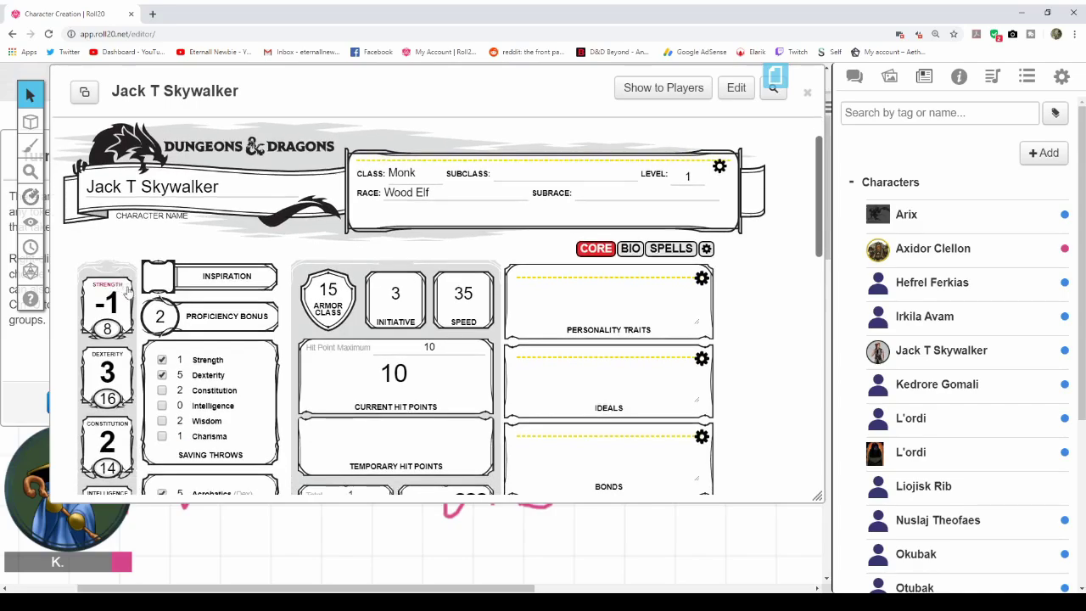
scroll(218, 355, "down", 5)
scroll(348, 322, "up", 2)
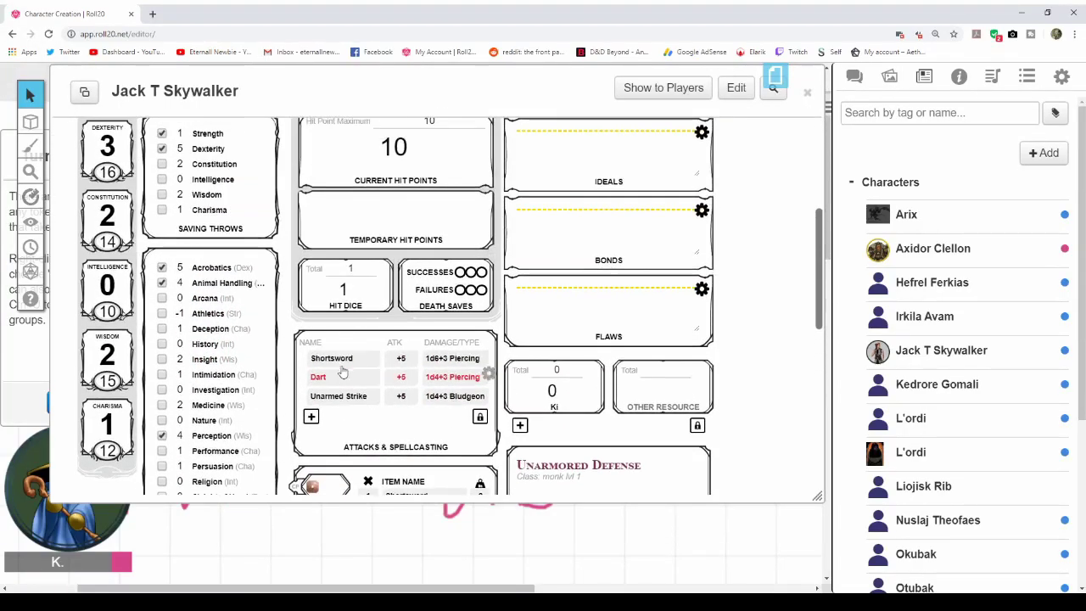
left_click(350, 307)
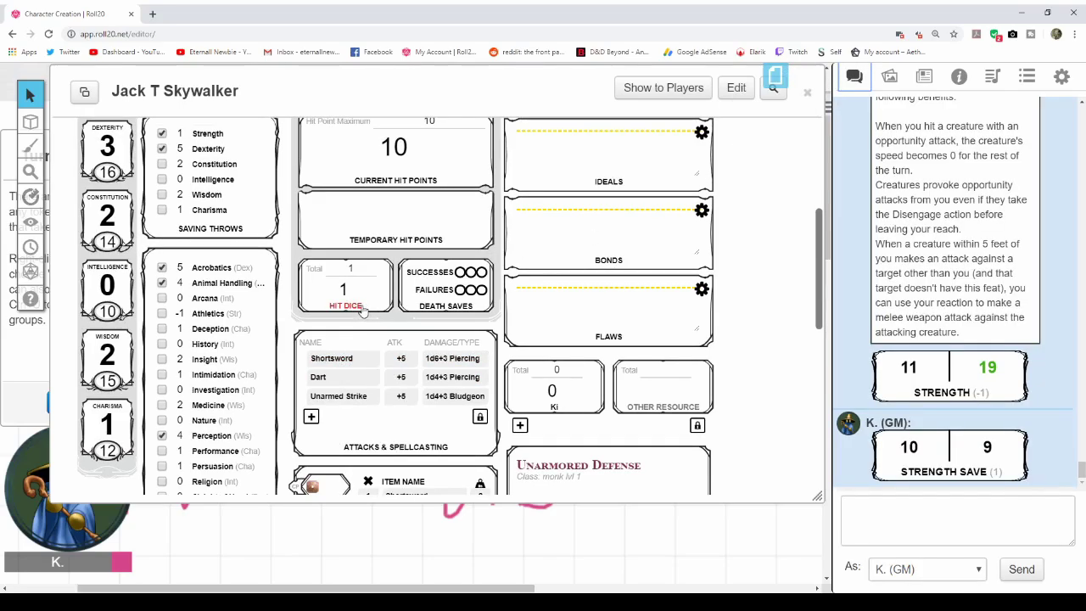
left_click(364, 307)
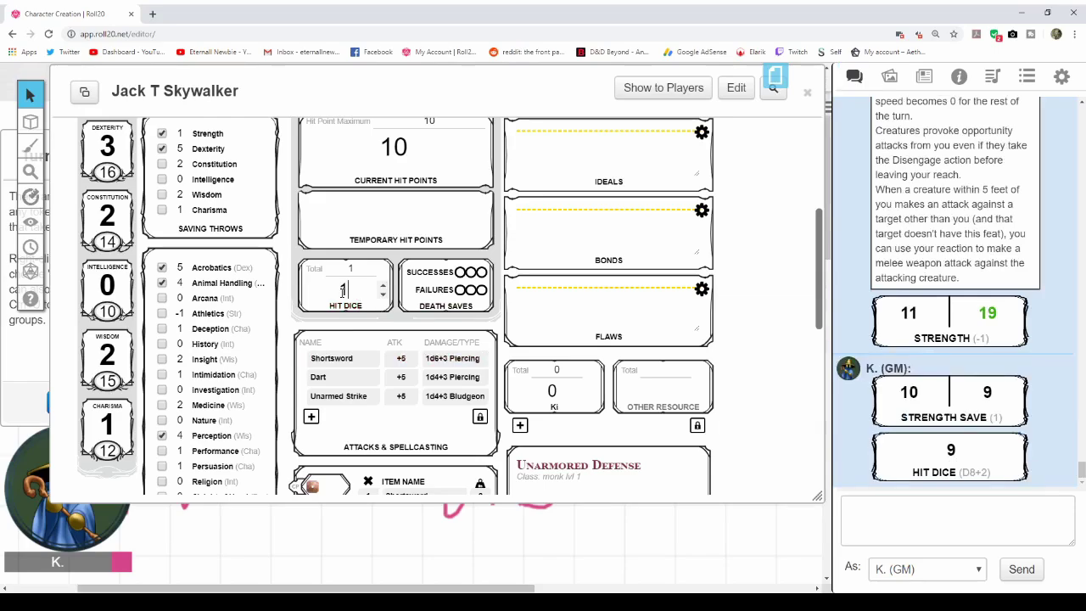
left_click(383, 295)
left_click(383, 296)
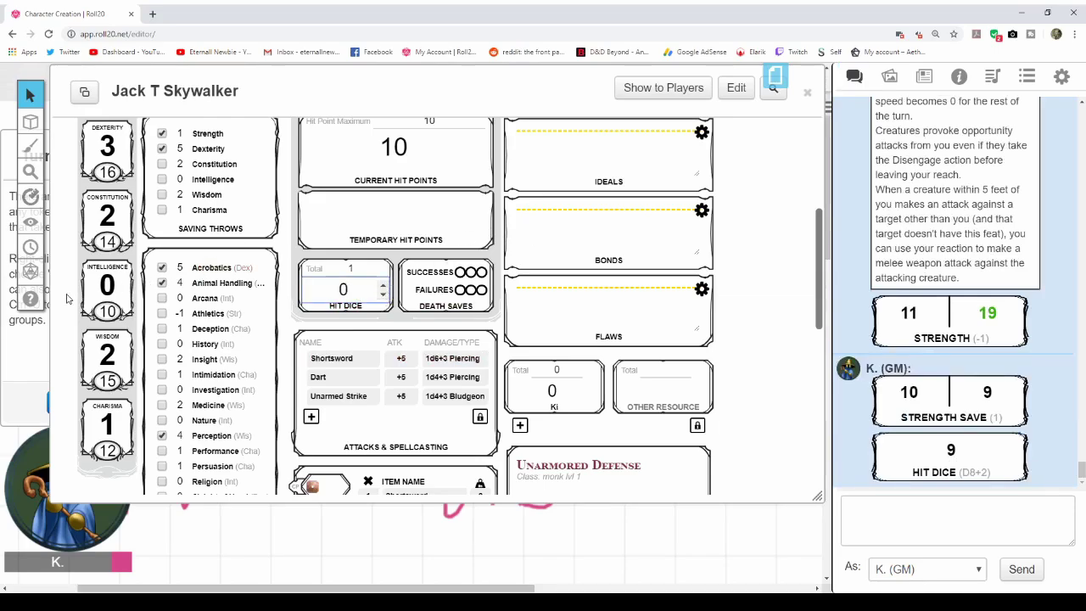
Roll a Strength ability check and a Strength saving throw from the character sheet
scroll(72, 293, "up", 3)
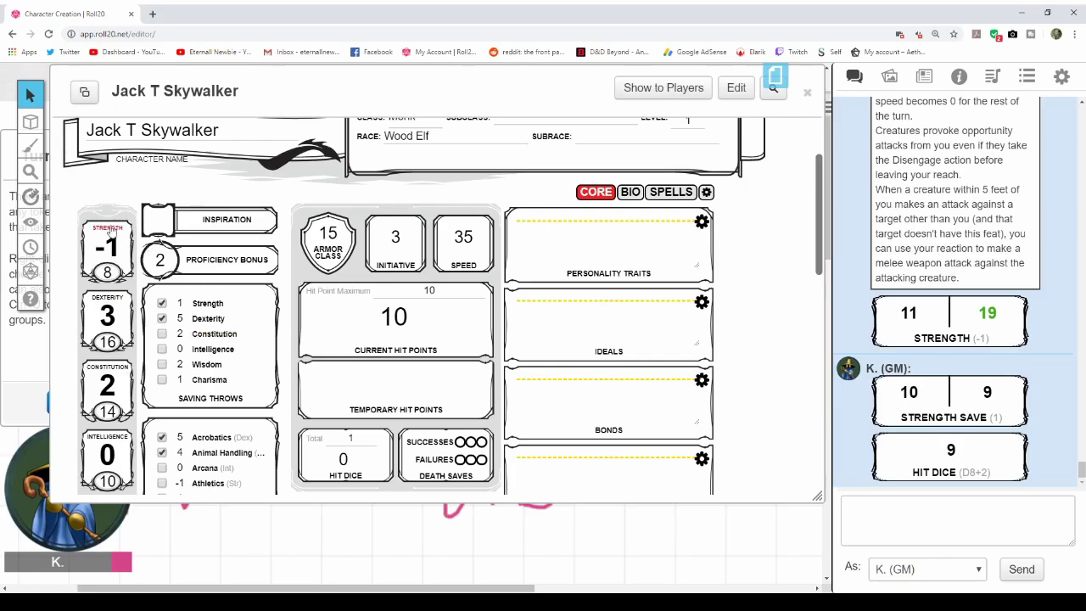
left_click(107, 230)
mouse_move(909, 452)
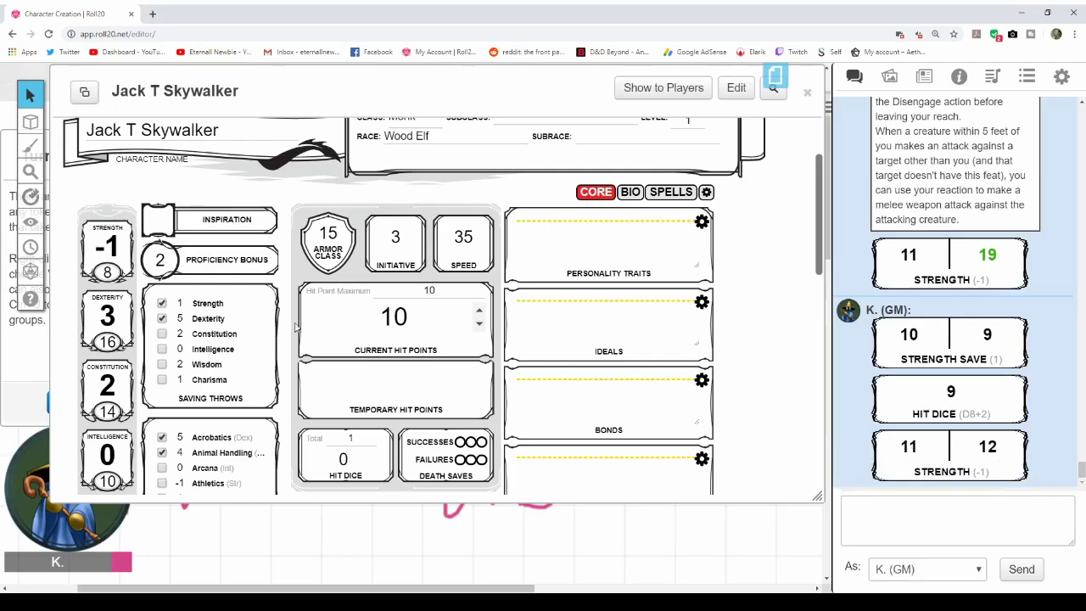
left_click(200, 303)
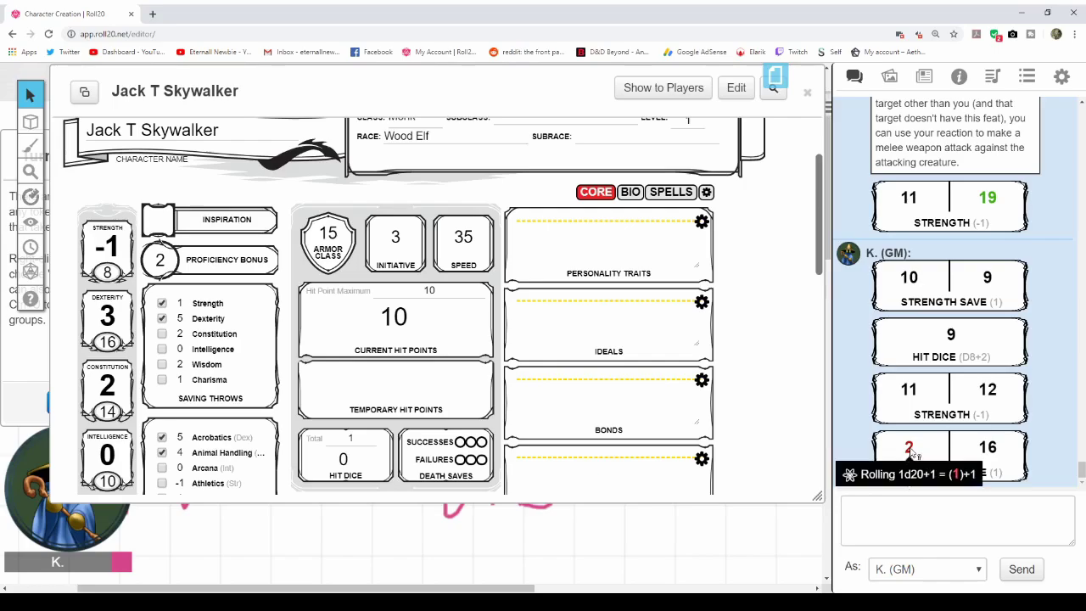
Roll a Persuasion check and a Stealth check from the character's skills
scroll(258, 466, "down", 1)
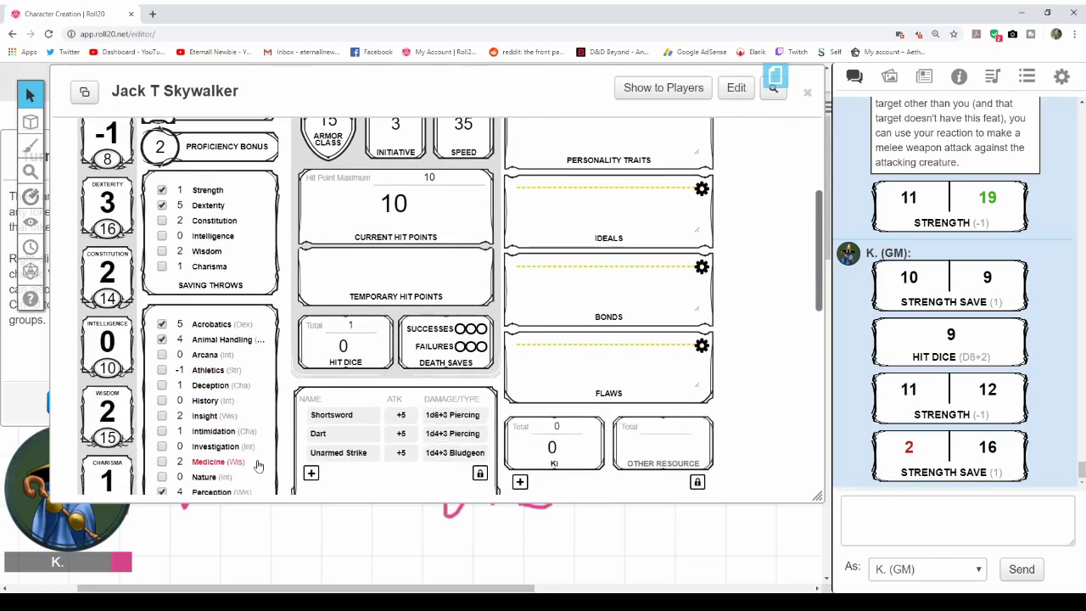
scroll(255, 424, "down", 1)
scroll(207, 356, "down", 1)
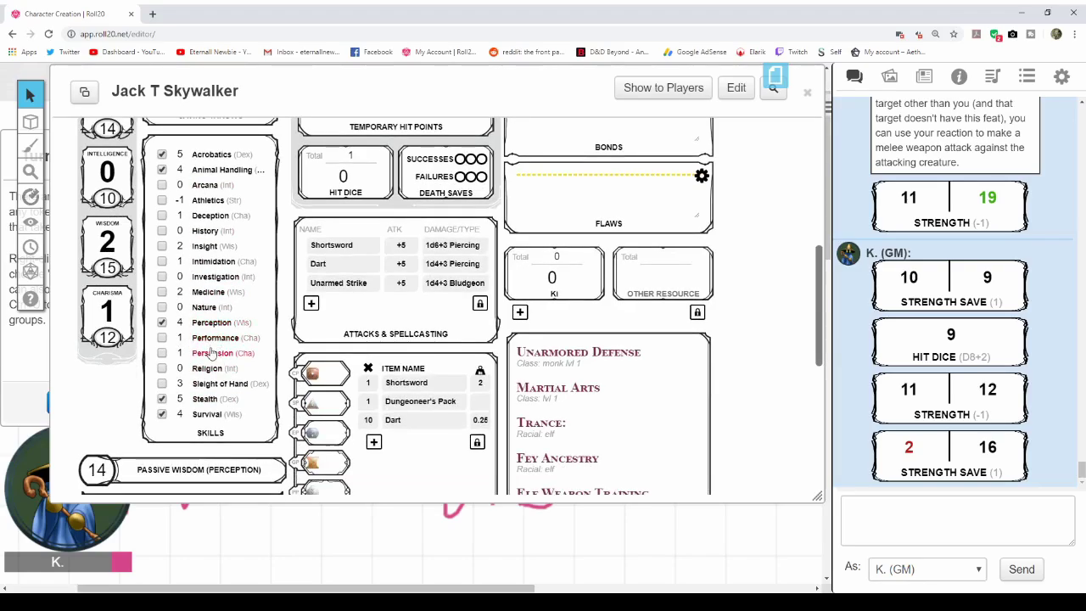
left_click(211, 356)
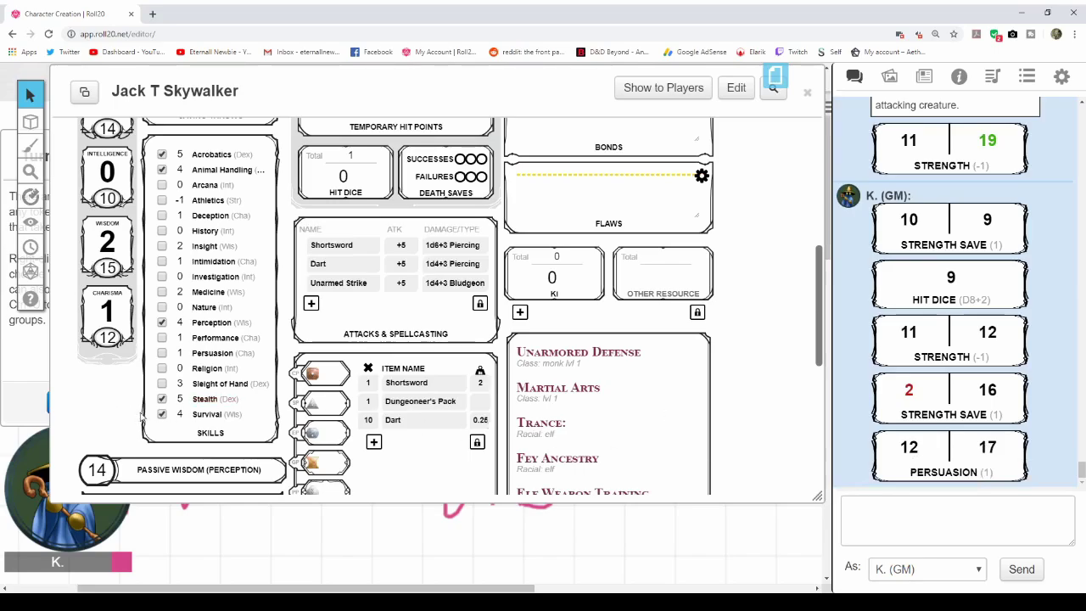
left_click(206, 401)
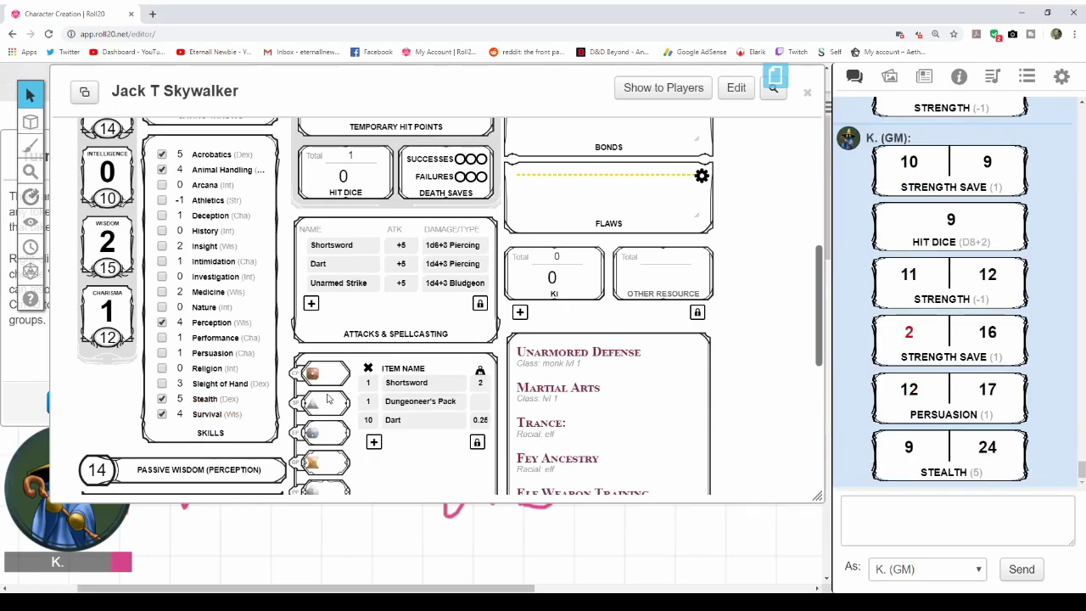
Roll the banjo tool proficiency check using Charisma as the attribute
scroll(166, 439, "down", 2)
scroll(165, 439, "down", 1)
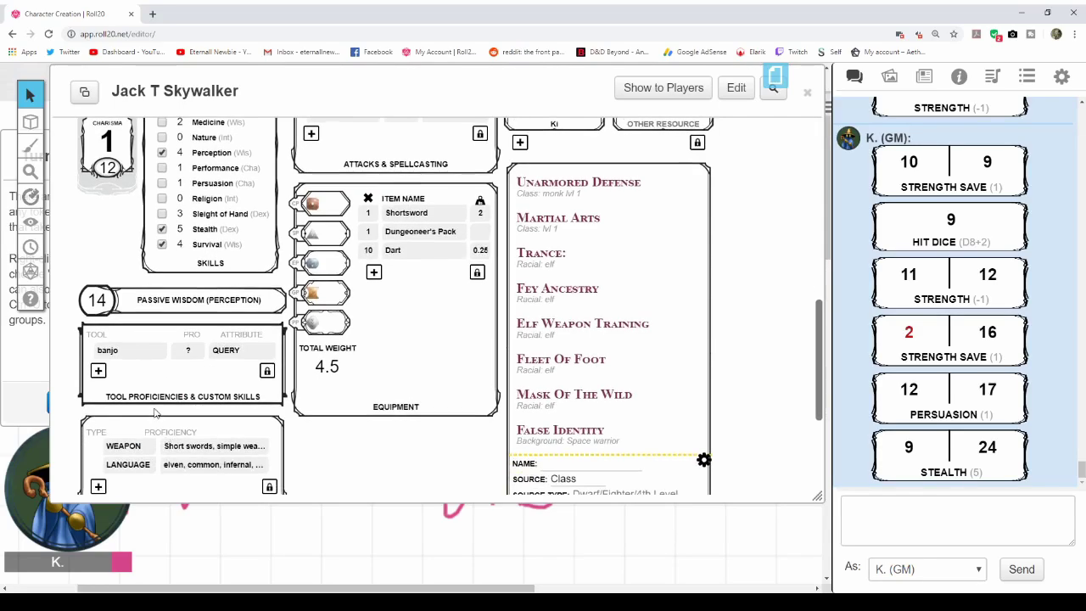
left_click(113, 355)
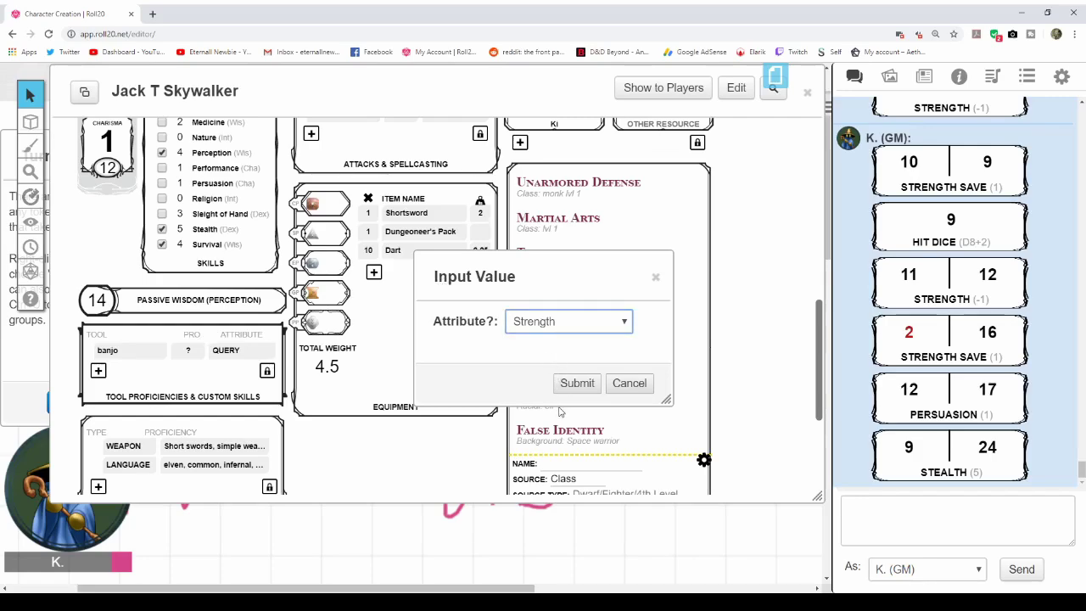
key("c")
key("h")
left_click(580, 384)
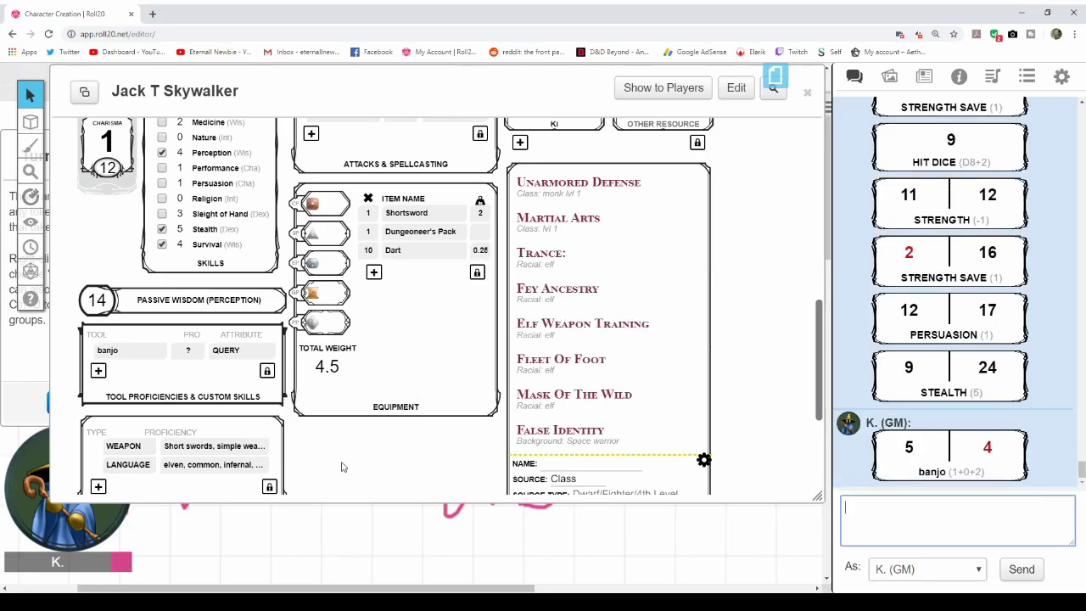
Post the character's weapon proficiencies and language proficiencies to the chat
scroll(334, 468, "down", 2)
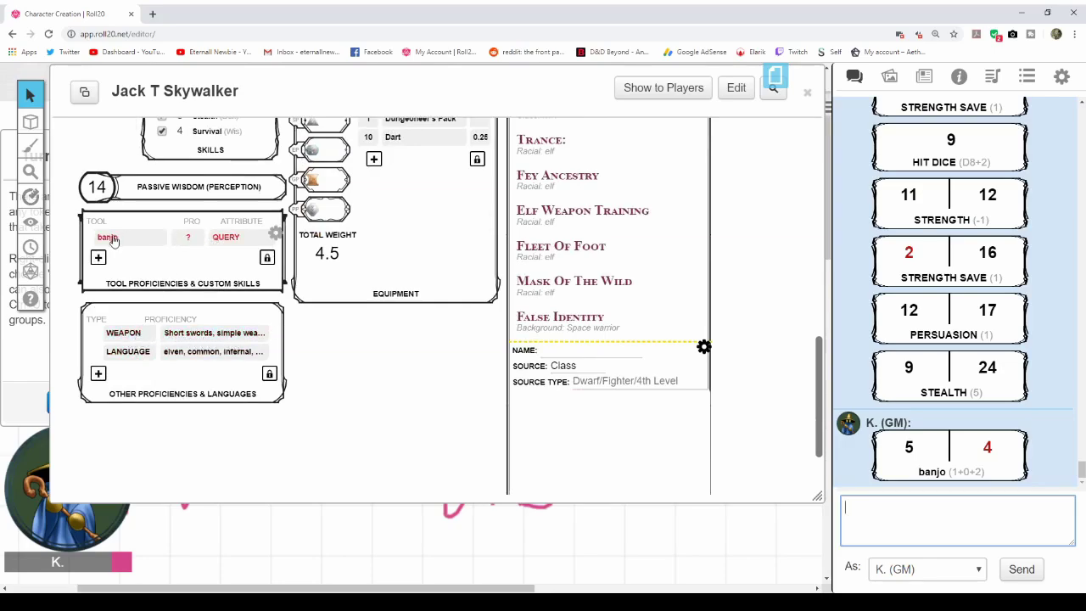
left_click(196, 336)
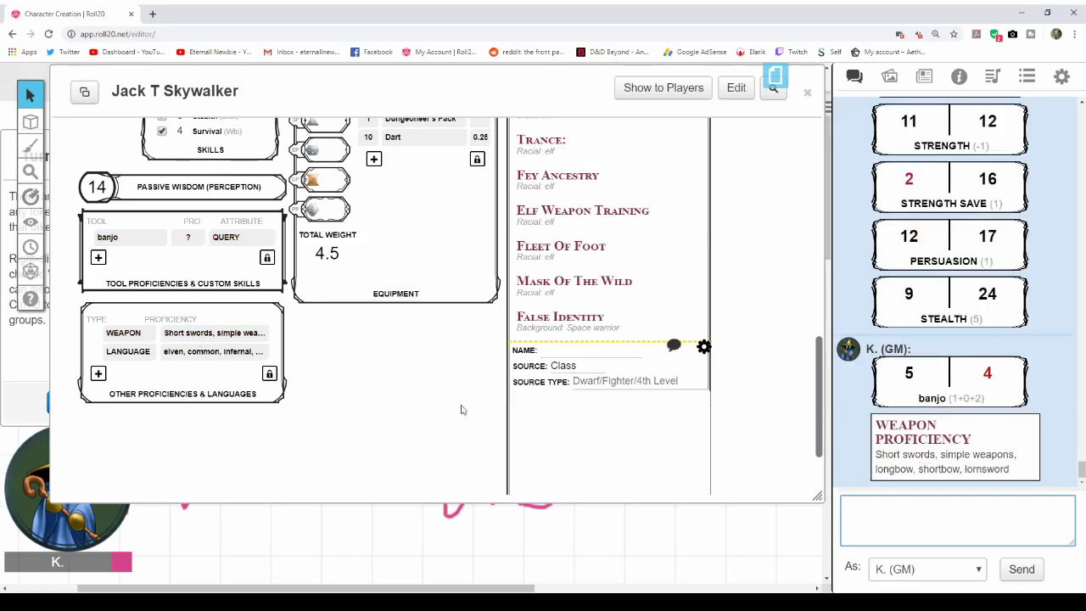
left_click(130, 351)
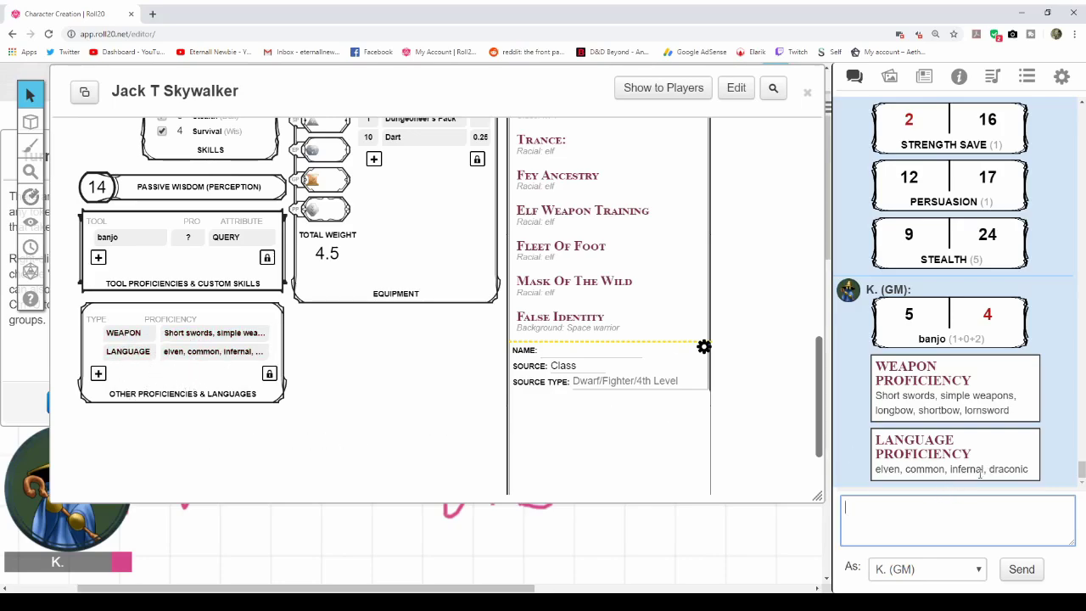
Post the Fleet of Foot racial trait to the chat and expand its description on the character sheet
scroll(465, 435, "up", 3)
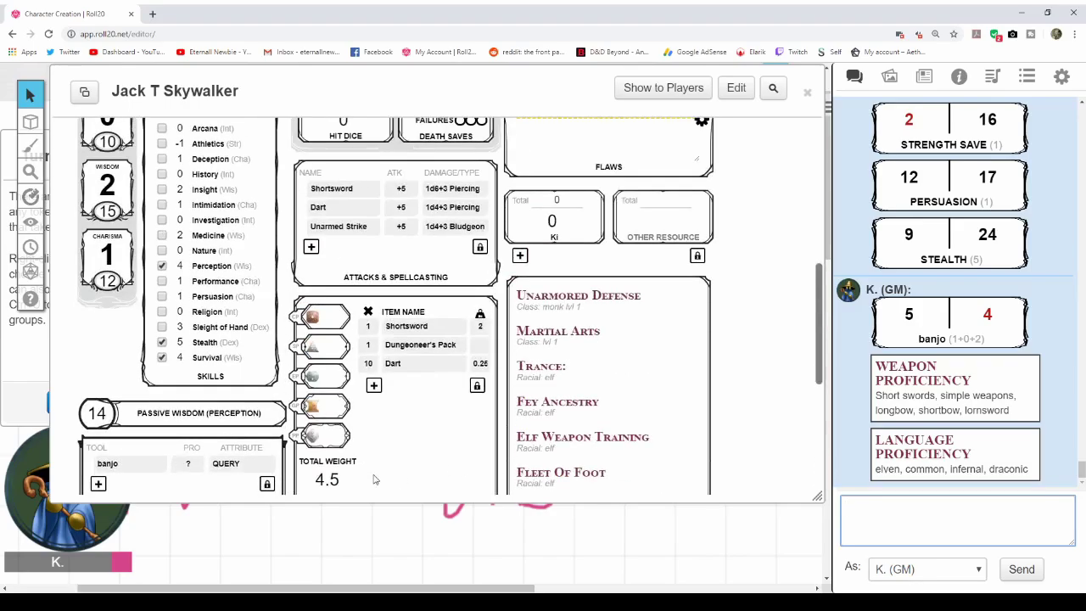
scroll(410, 459, "up", 4)
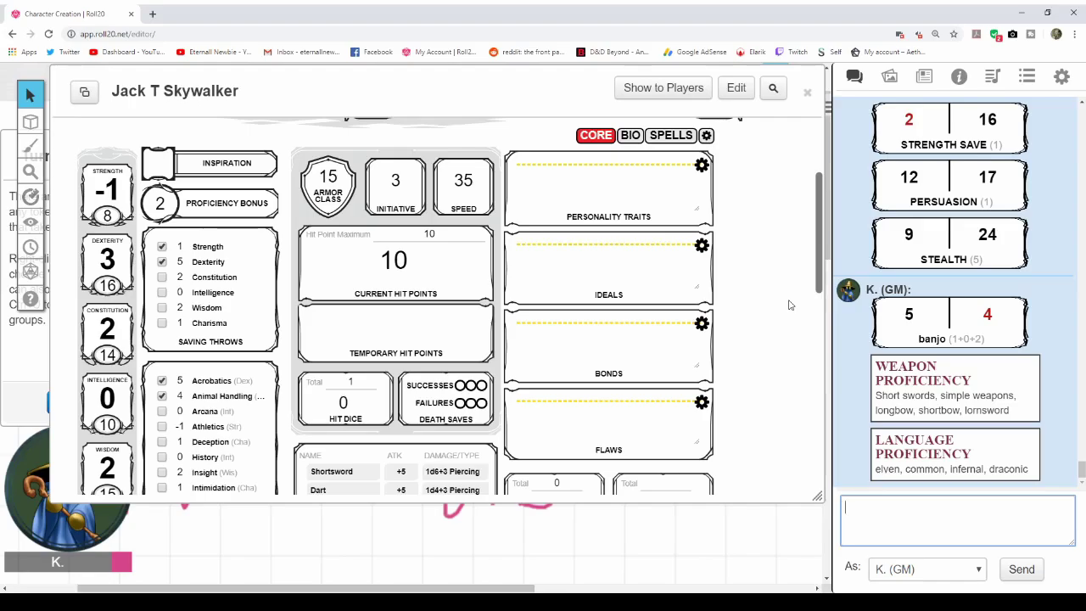
scroll(779, 304, "down", 4)
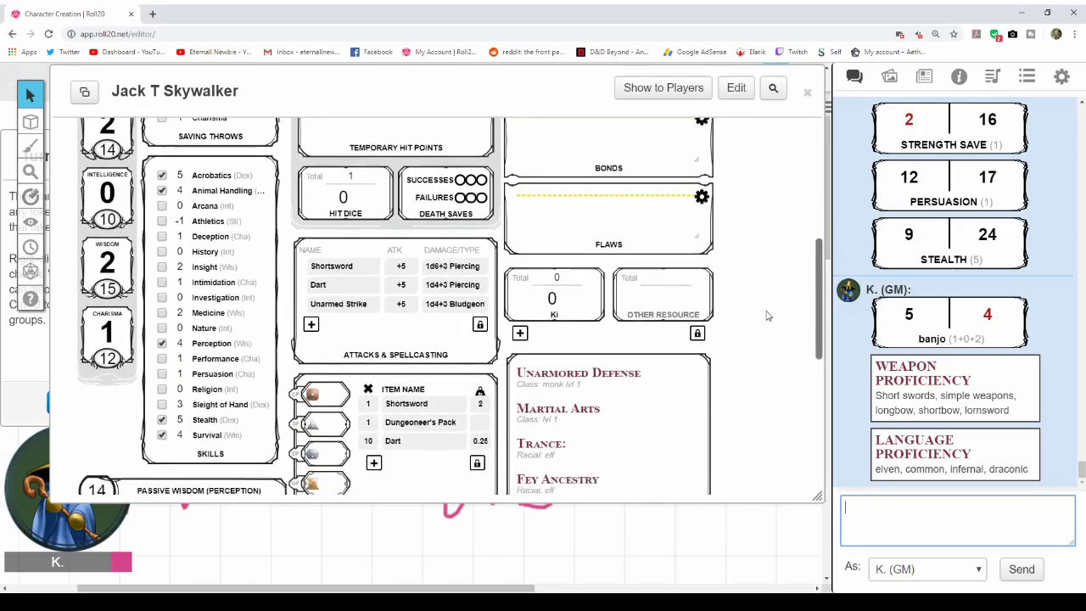
scroll(766, 316, "down", 2)
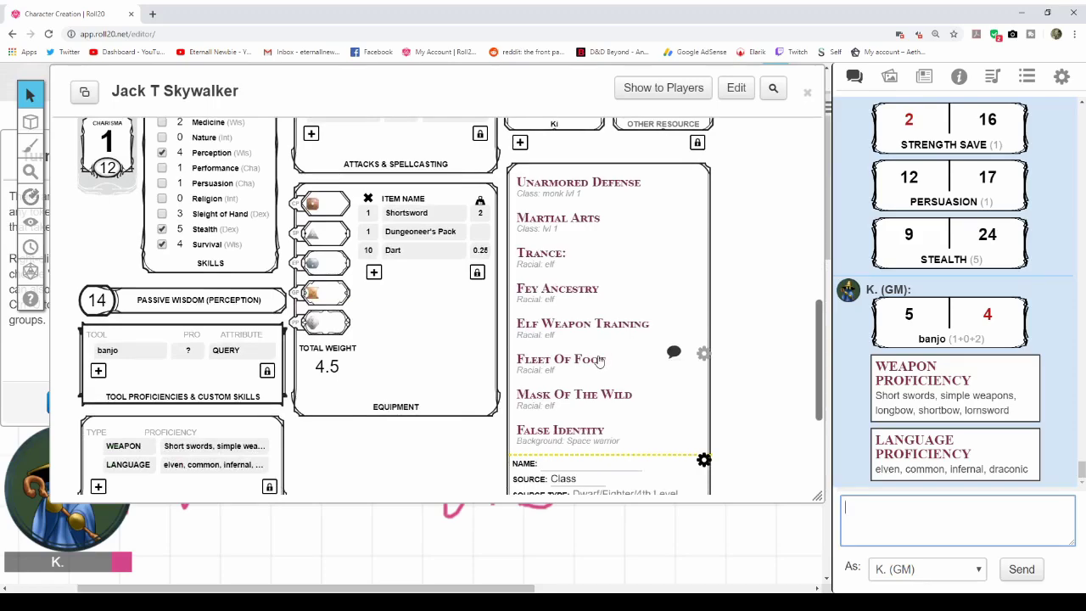
left_click(675, 355)
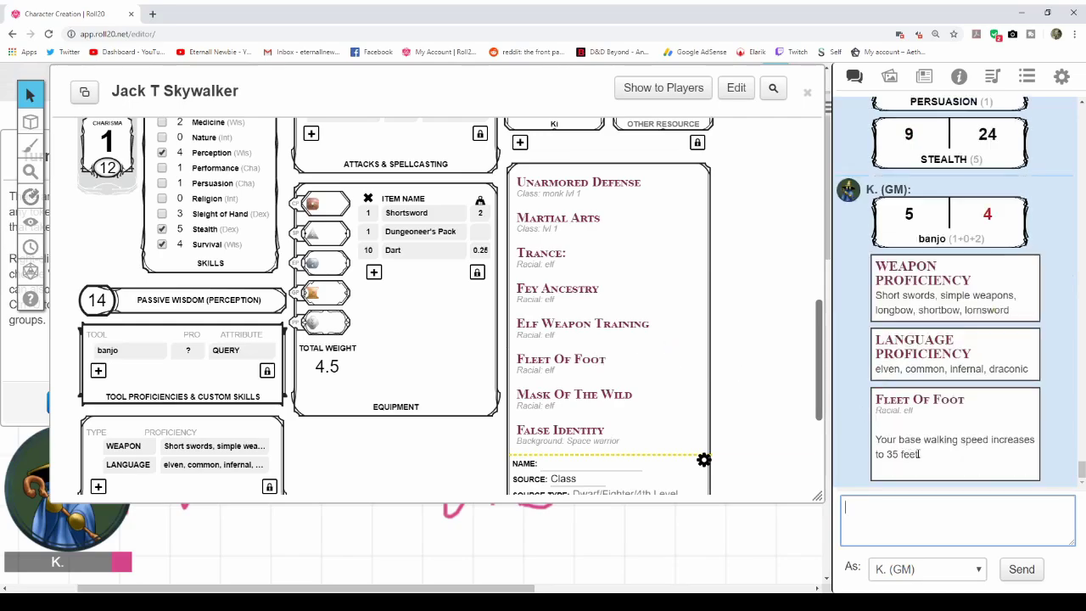
left_click(568, 363)
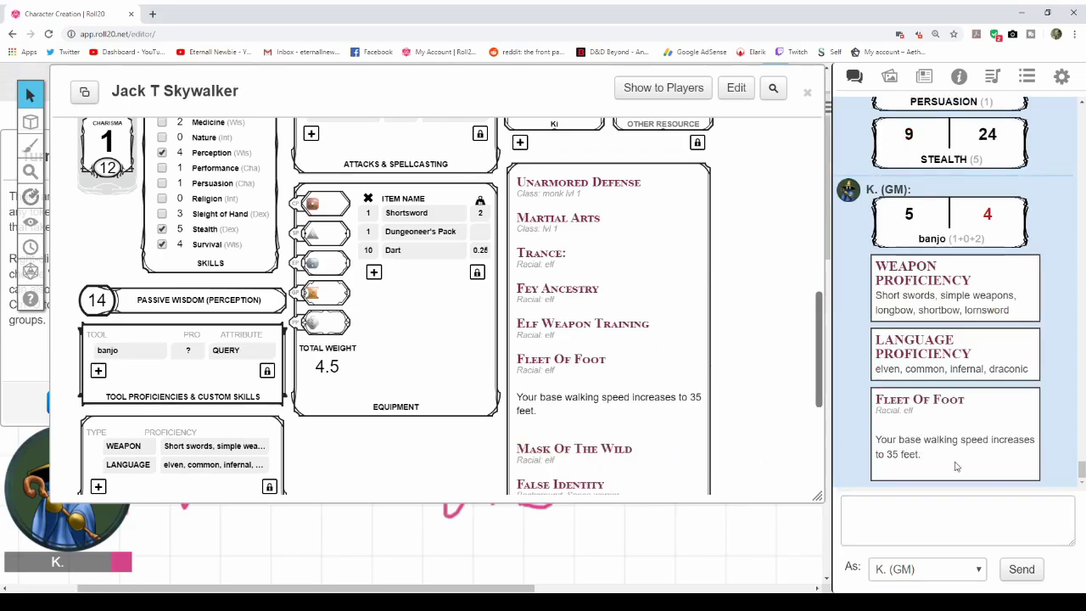
Minimise the character sheet window and move the Turn Order window so it no longer overlaps the map tools
scroll(441, 376, "up", 2)
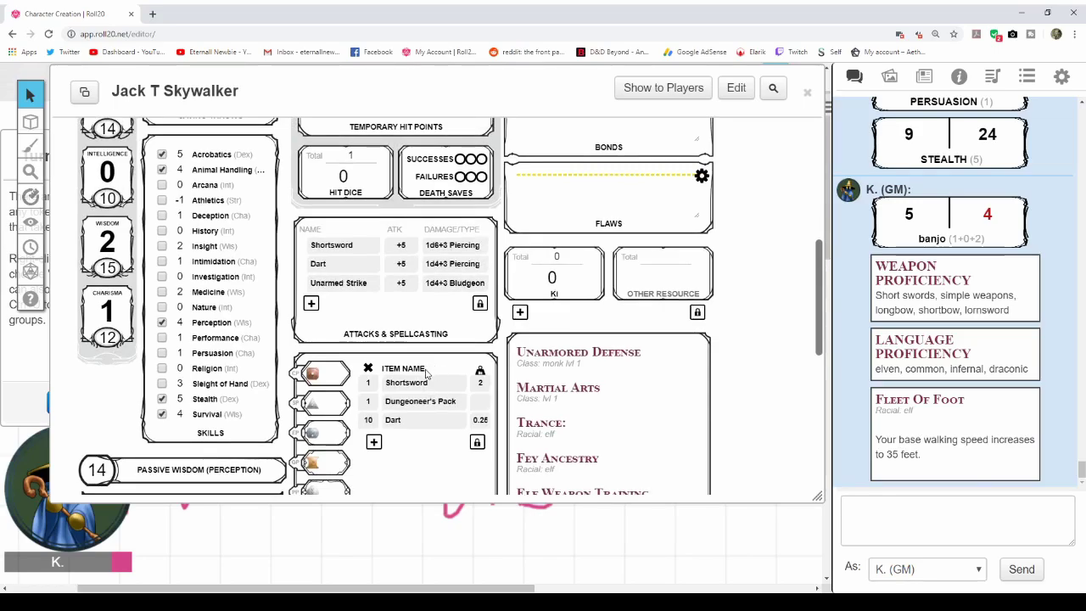
scroll(427, 374, "up", 3)
scroll(377, 377, "down", 2)
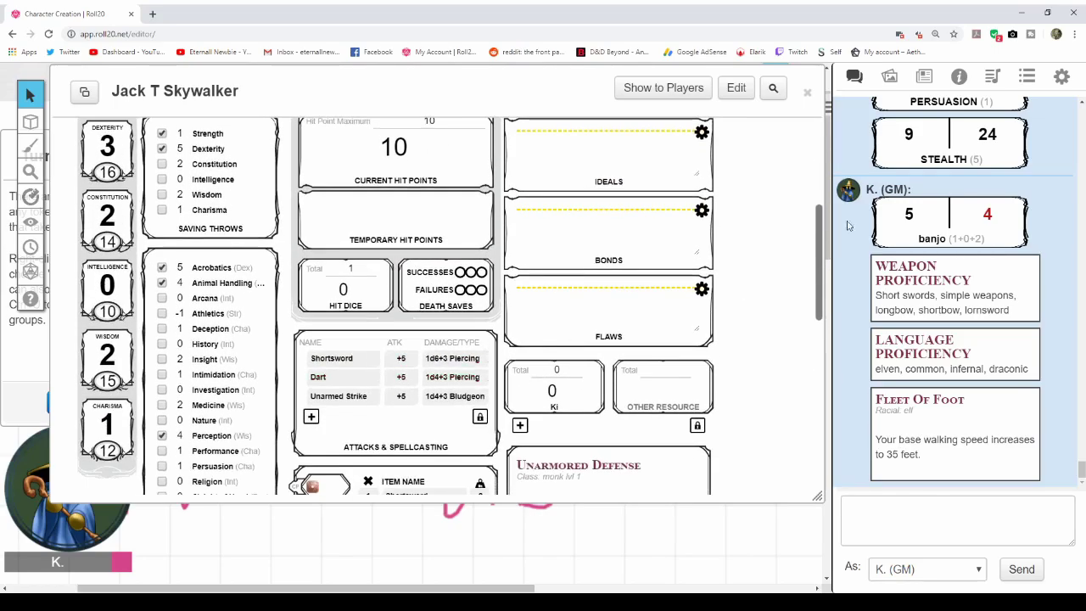
double_click(560, 99)
left_click(412, 323)
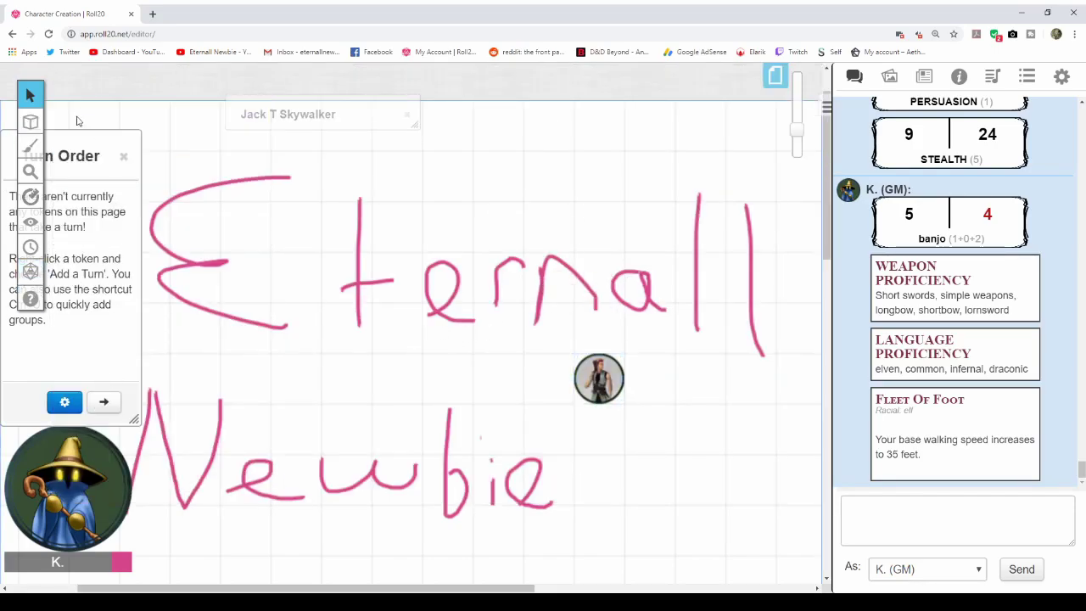
left_click_drag(82, 151, 141, 111)
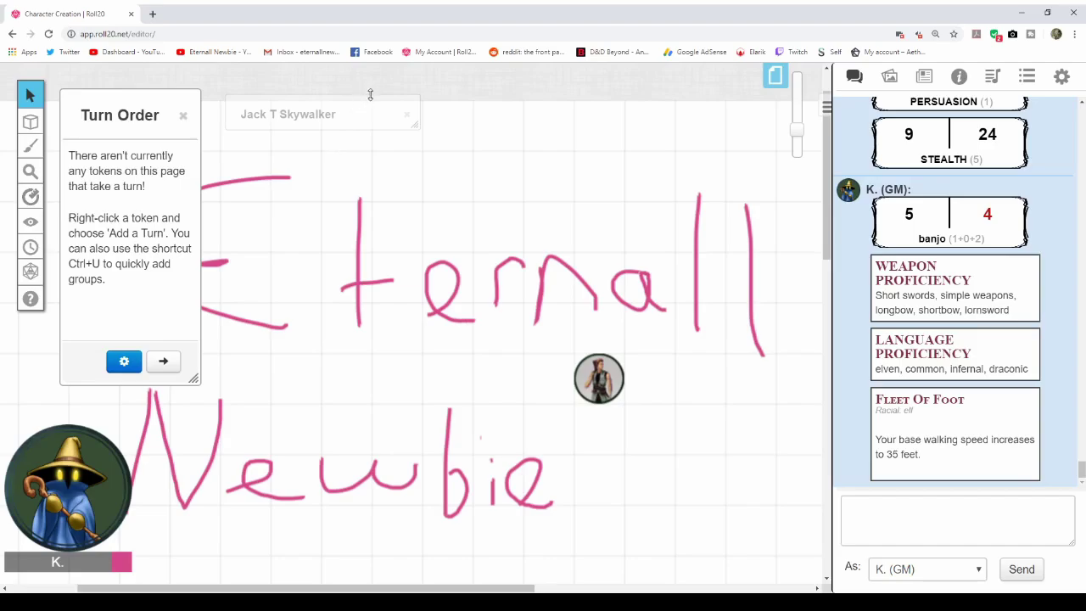
Reposition the minimised character sheet window and move the character's token one grid square left on the map, leaving it deselected
left_click_drag(365, 114, 415, 143)
double_click(415, 142)
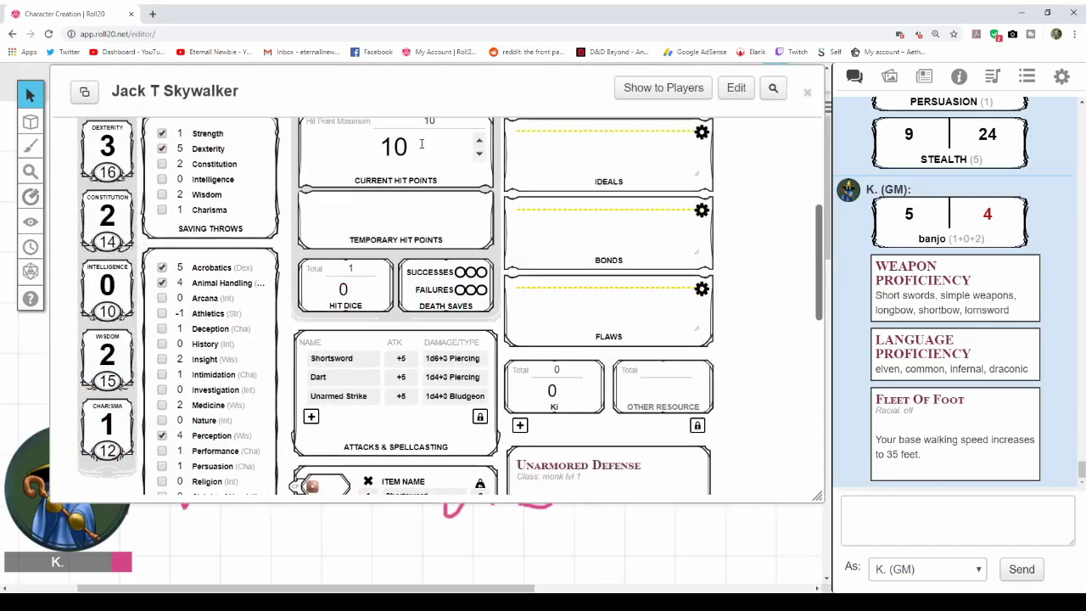
double_click(448, 89)
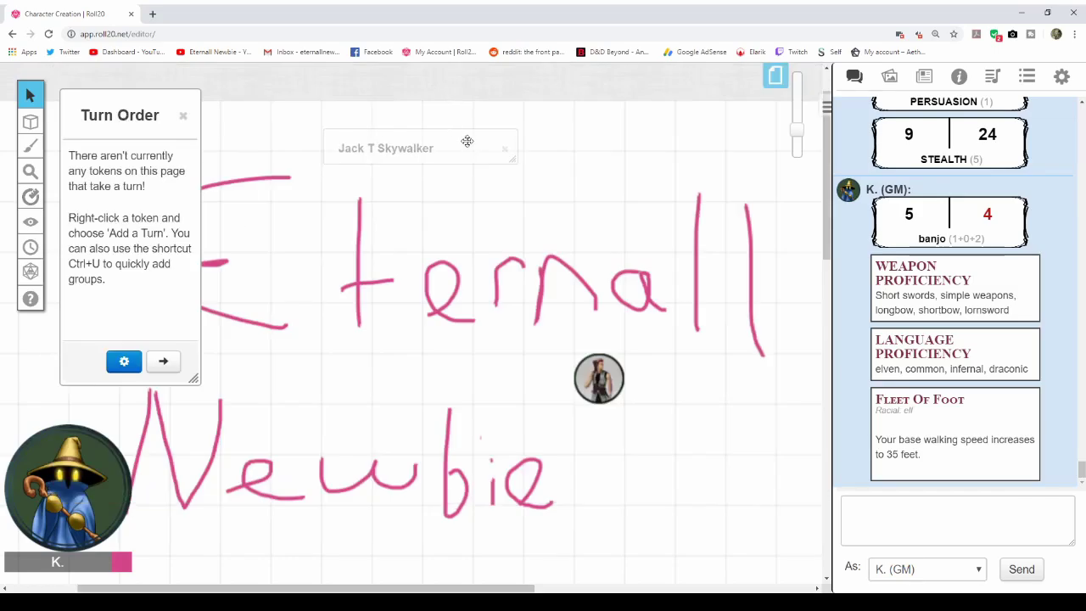
left_click_drag(458, 151, 390, 135)
left_click_drag(599, 378, 501, 346)
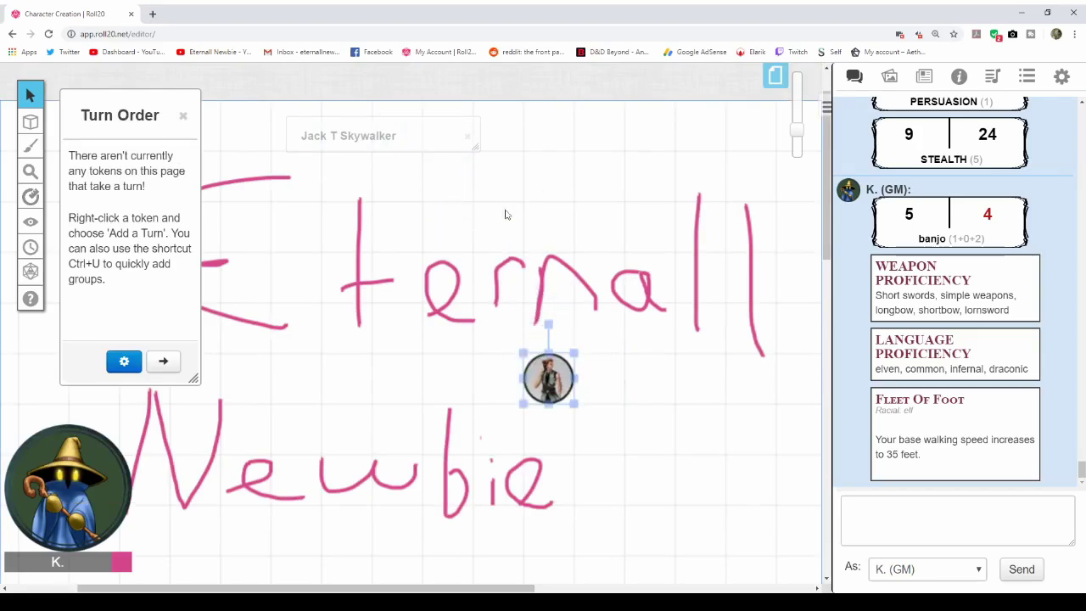
left_click(431, 218)
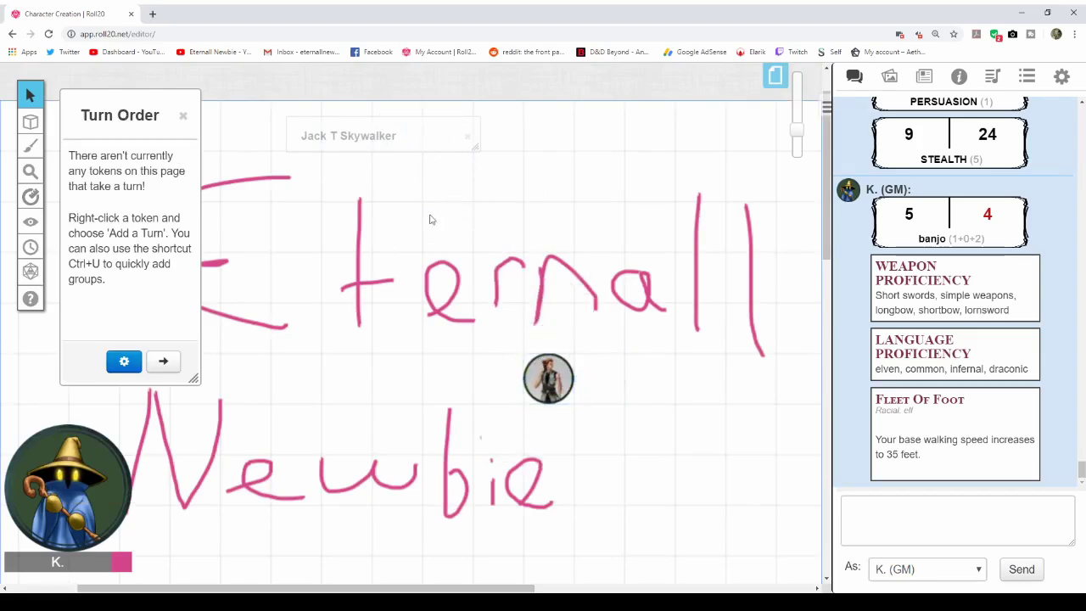
Restore the character sheet and roll initiative from it with no token selected, moving the sheet clear of the chat
double_click(396, 134)
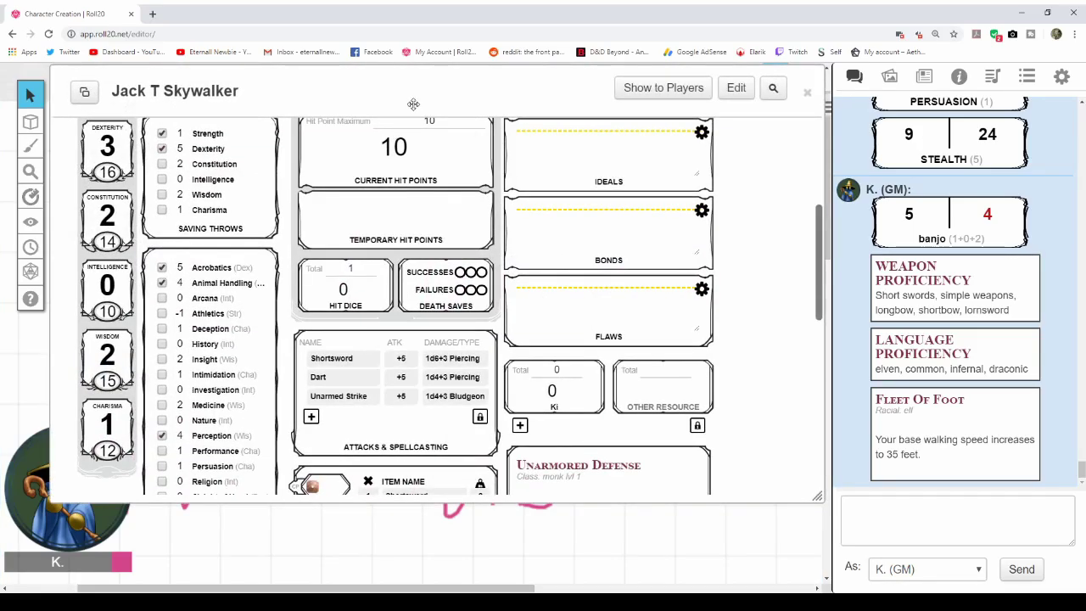
left_click_drag(412, 102, 496, 110)
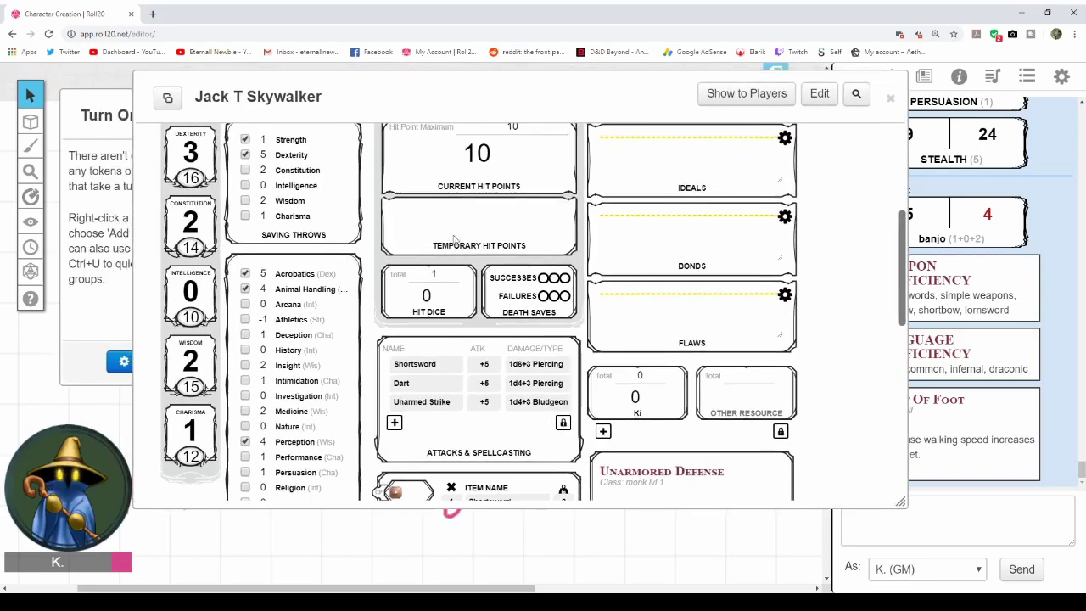
left_click_drag(410, 76, 485, 95)
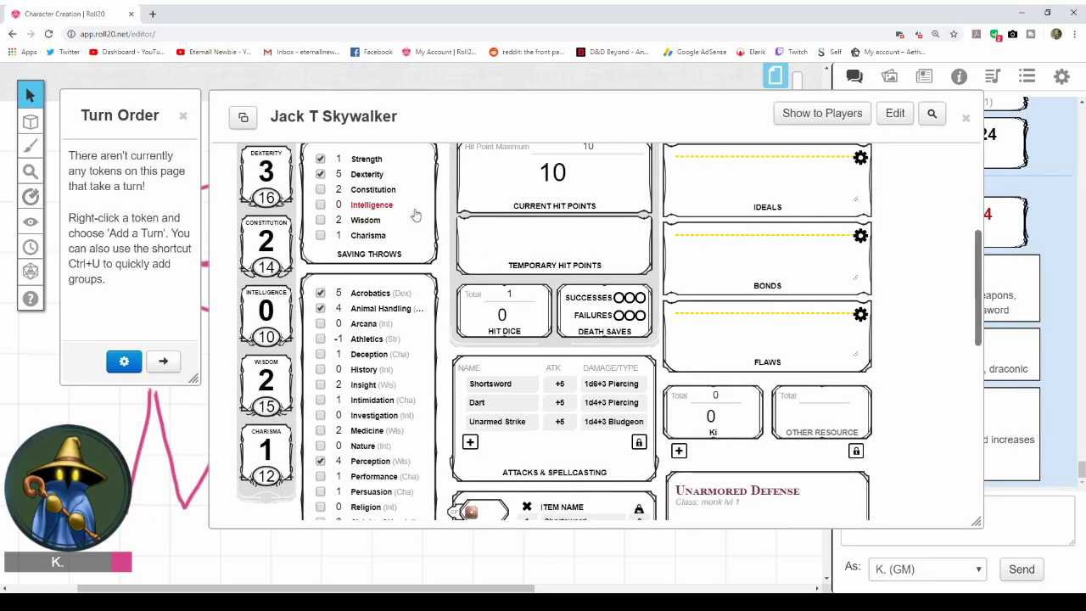
scroll(549, 257, "up", 3)
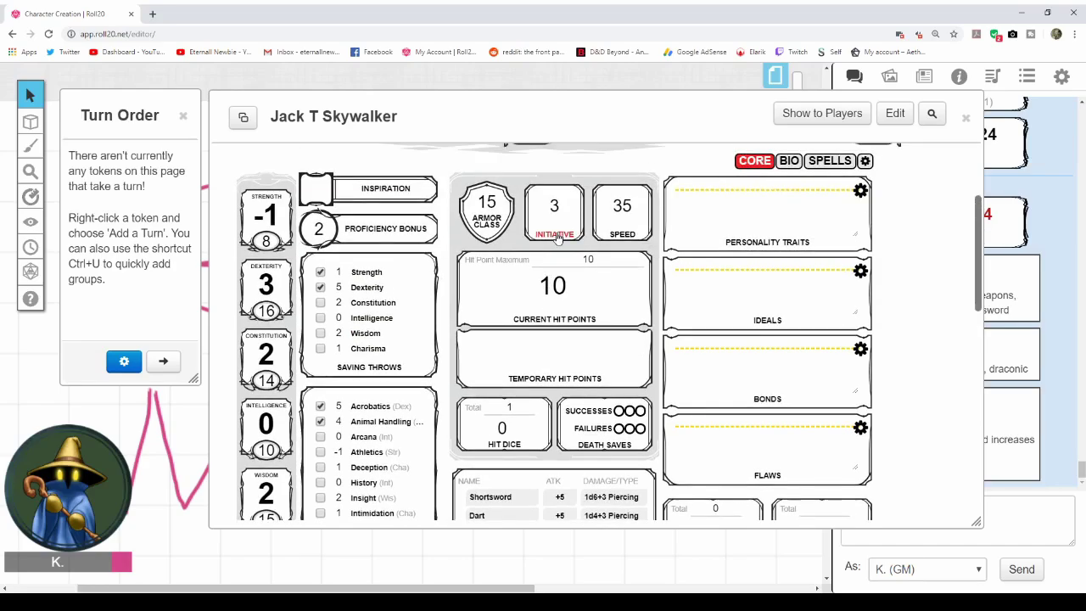
left_click(557, 237)
left_click_drag(602, 124, 410, 115)
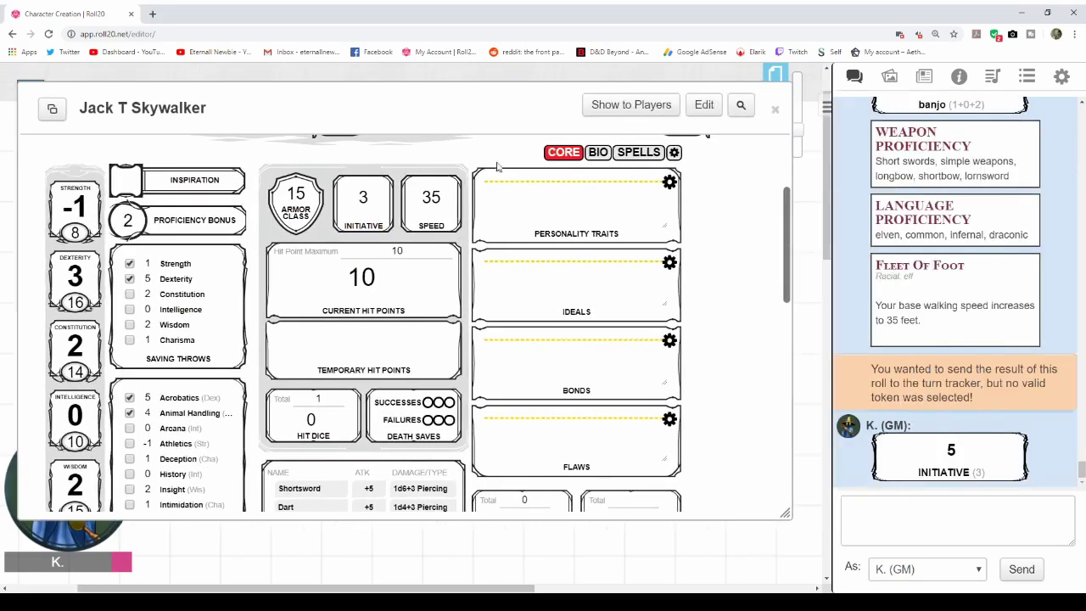
Select the character's token on the map and roll initiative from the sheet to add it to the Turn Order, minimising the sheet
double_click(504, 97)
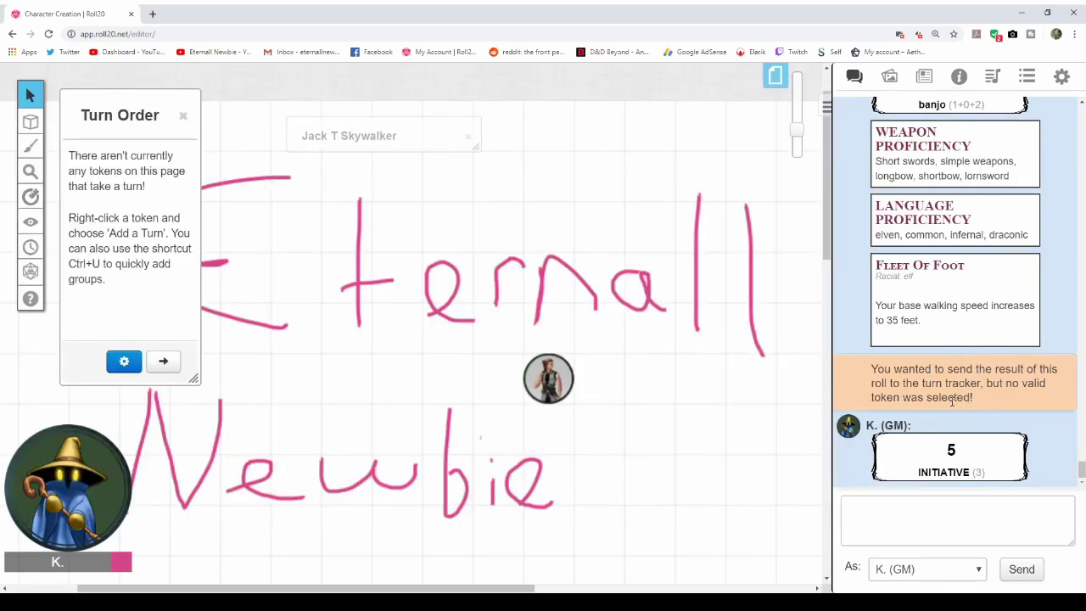
left_click(553, 381)
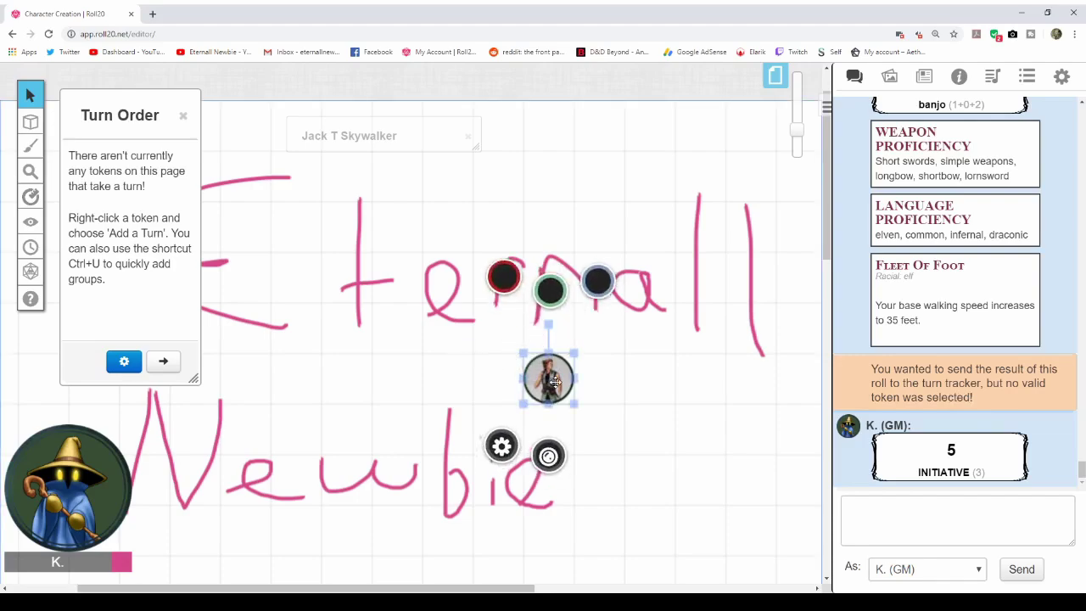
double_click(388, 136)
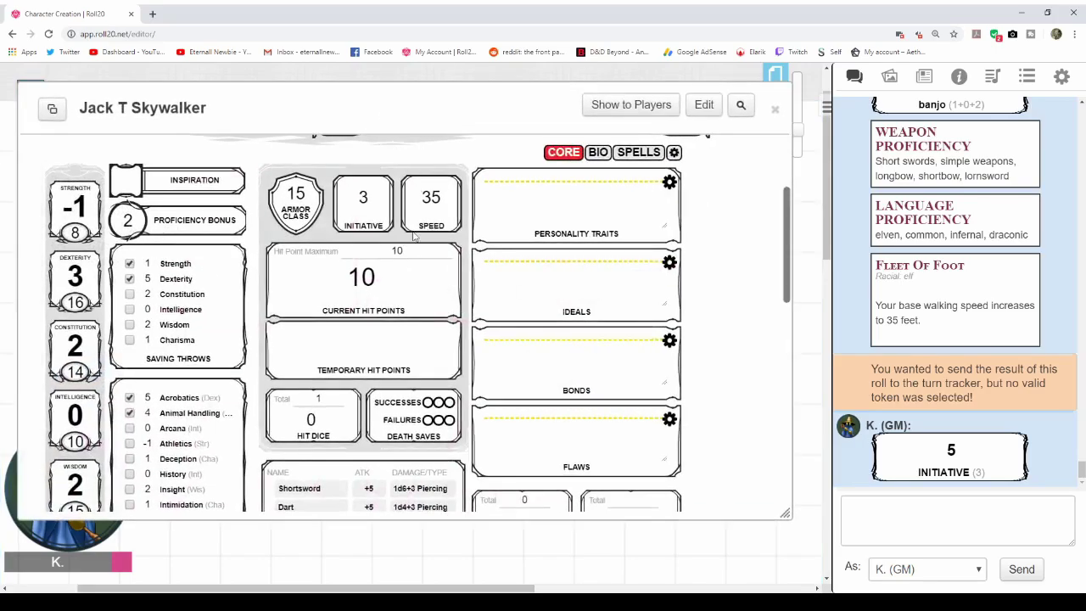
left_click(371, 227)
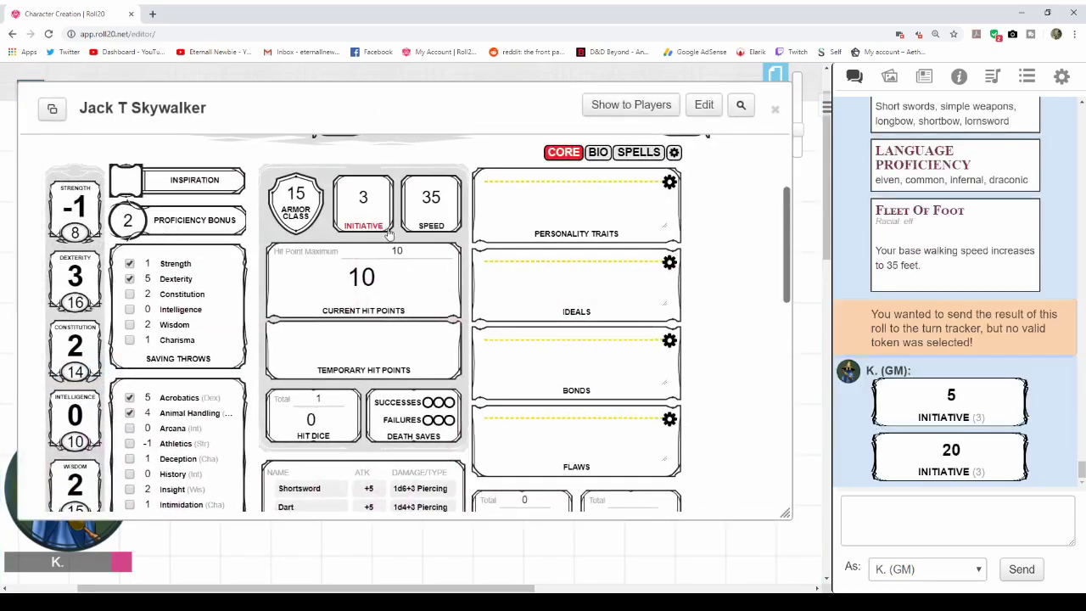
double_click(425, 109)
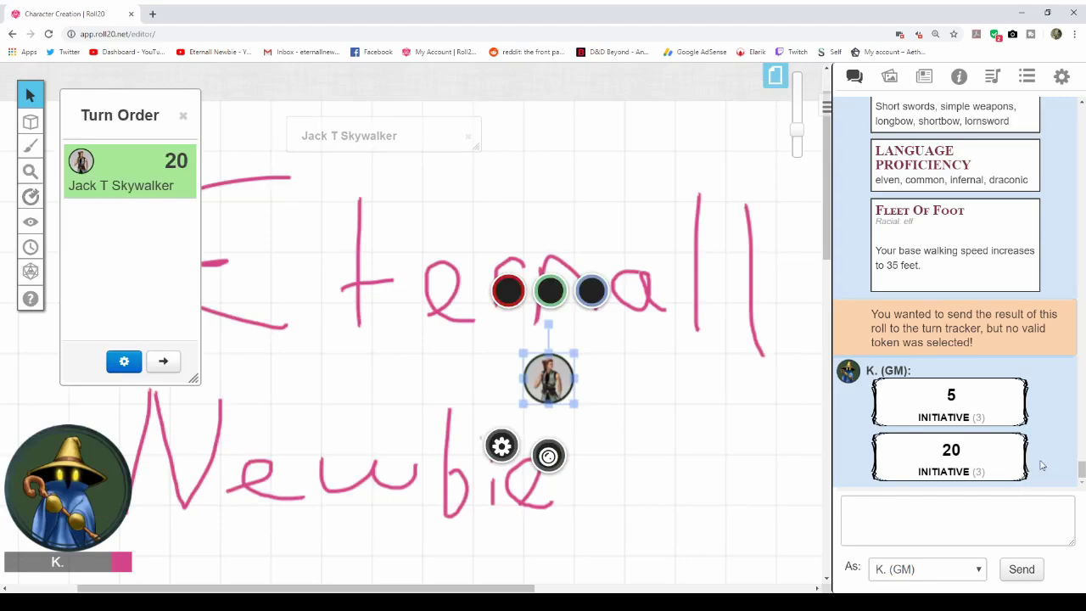
Change the character's initiative value in the Turn Order to 5
left_click(185, 161)
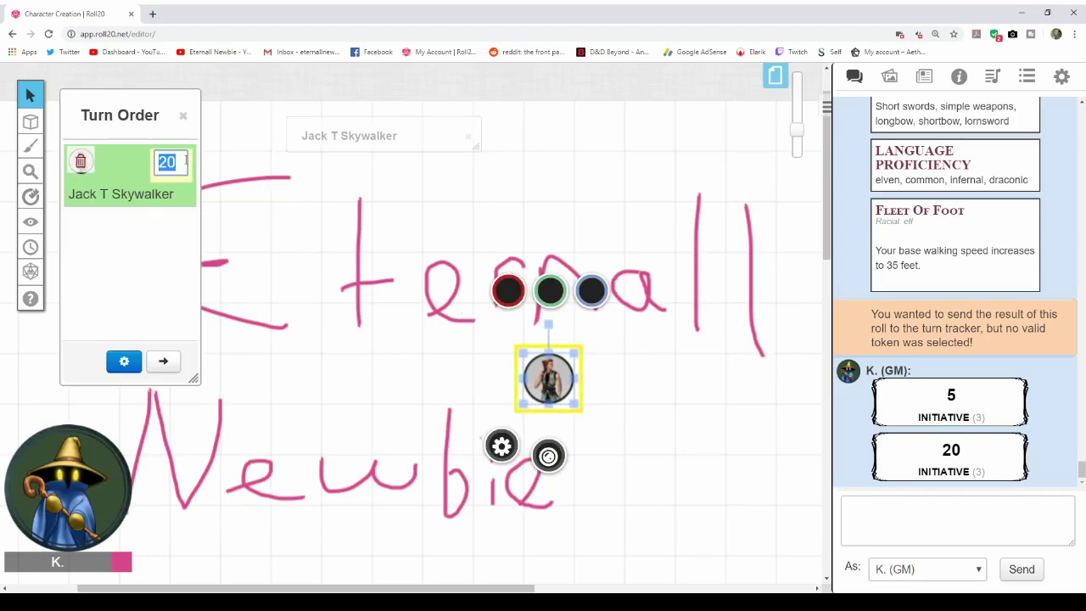
key("BackSpace")
key("Return")
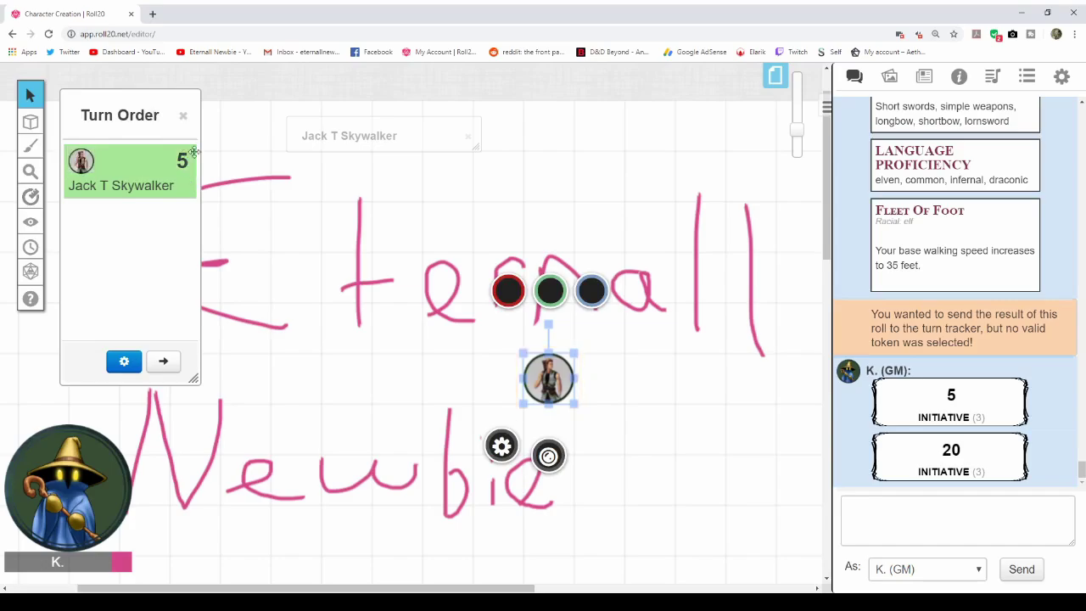
Restore the character sheet and roll the Shortsword attack to the chat
double_click(386, 144)
scroll(437, 319, "down", 2)
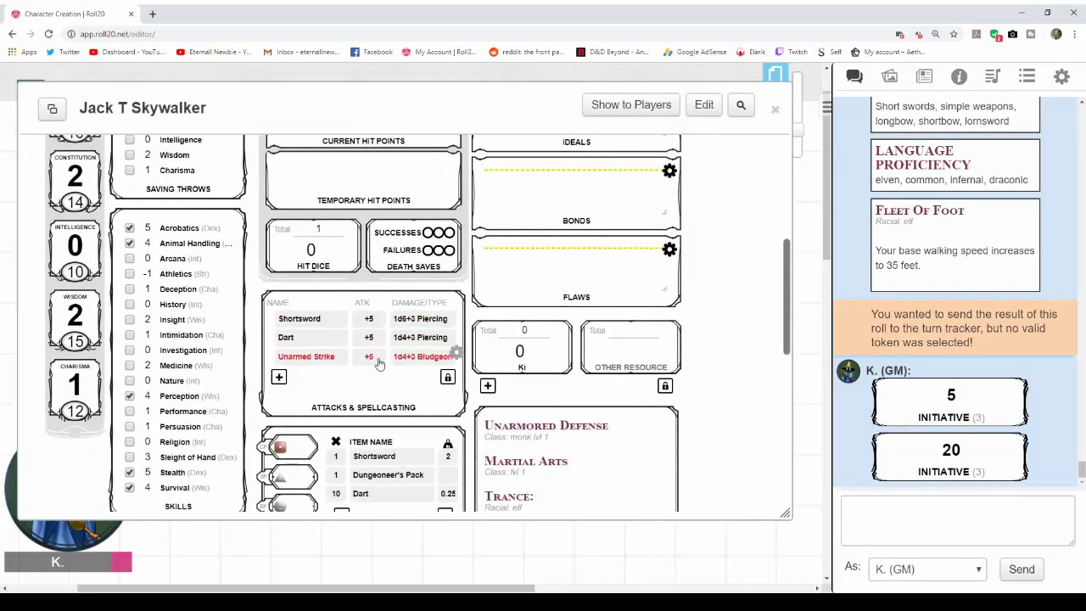
left_click(298, 319)
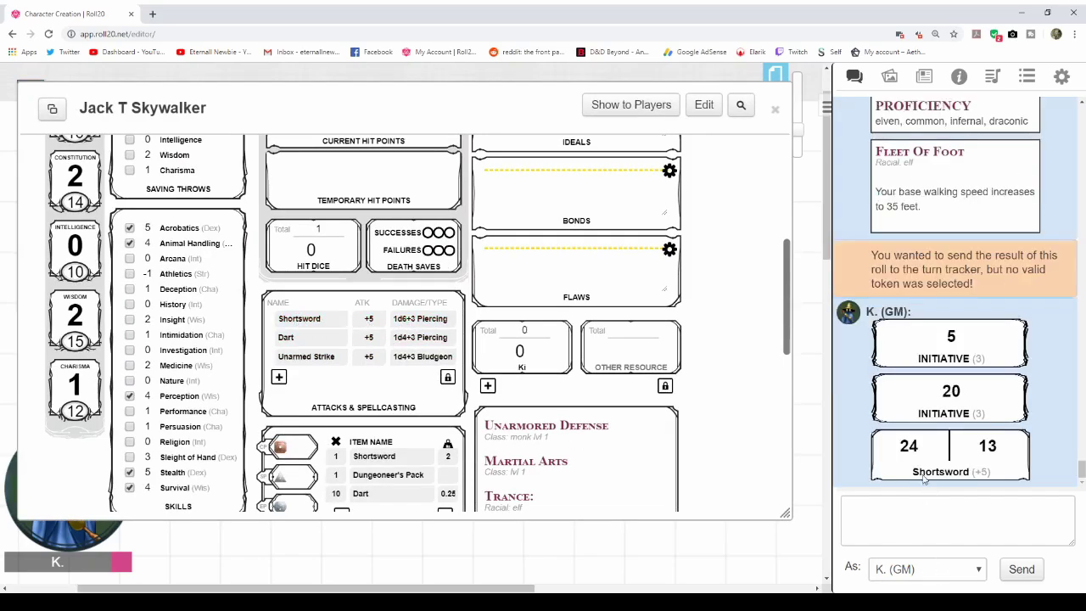
mouse_move(912, 456)
Open the character sheet's settings page and set Roll Queries to Advantage Toggle
scroll(703, 398, "up", 4)
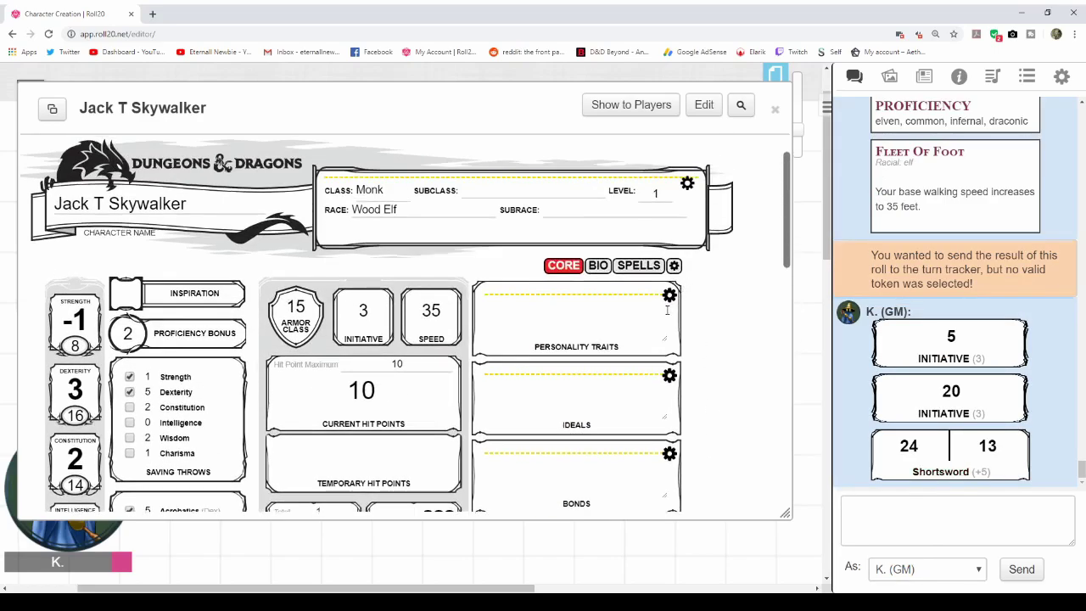
left_click(674, 266)
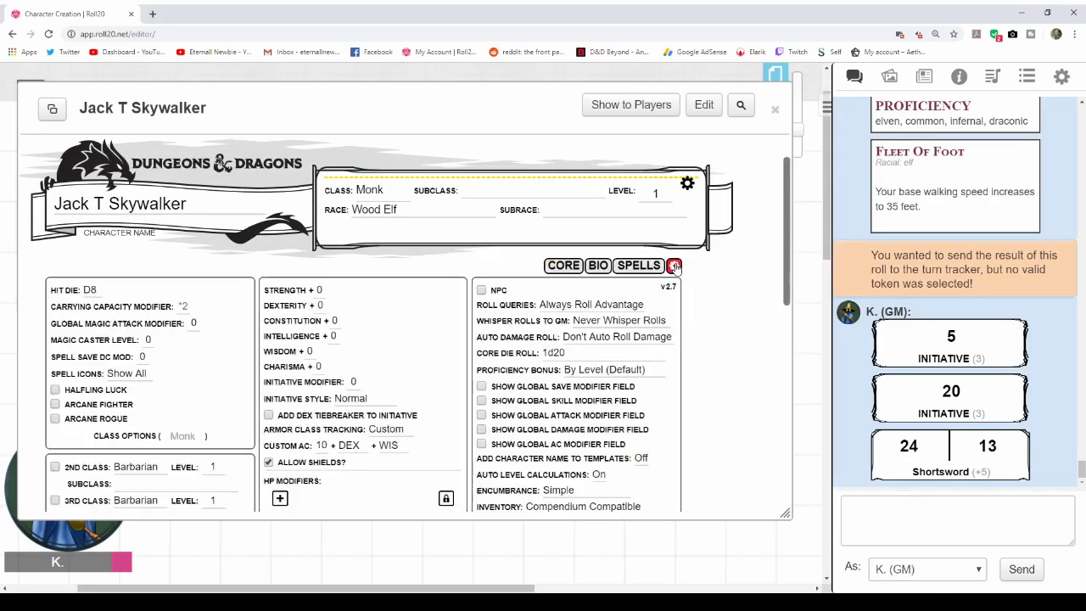
left_click(595, 307)
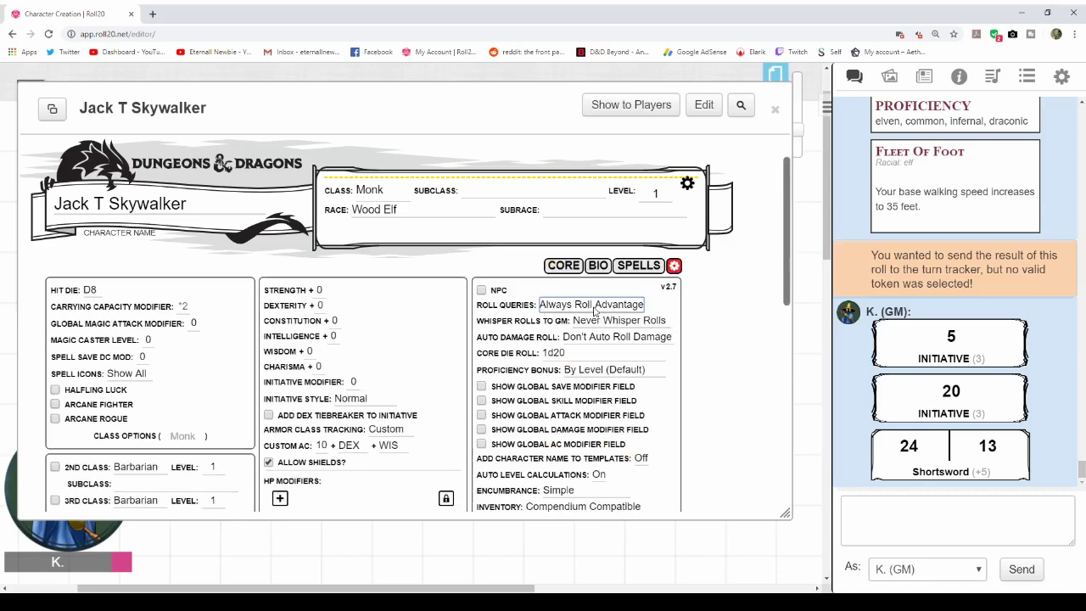
left_click(591, 336)
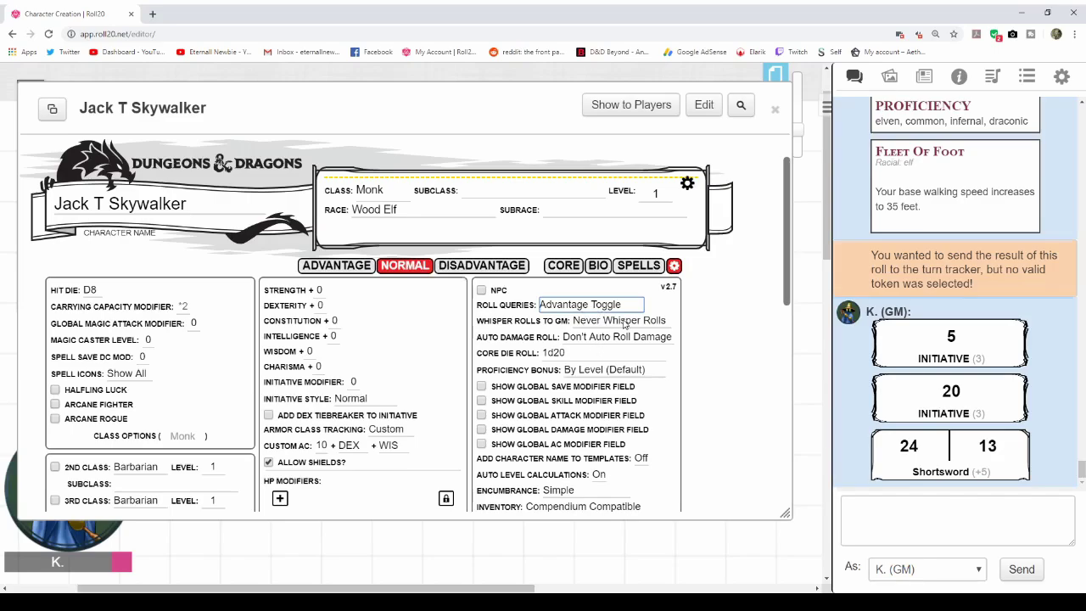
Roll the Shortsword's damage from its attack result in the chat, and set Auto Damage Roll to Auto Roll Damage & Crit
left_click(619, 338)
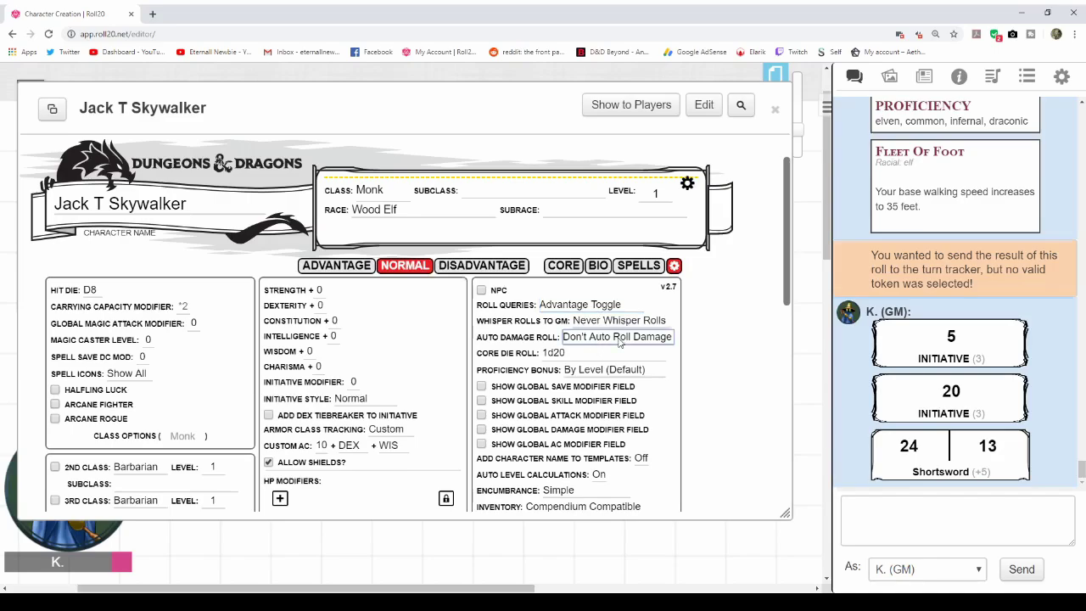
left_click(940, 480)
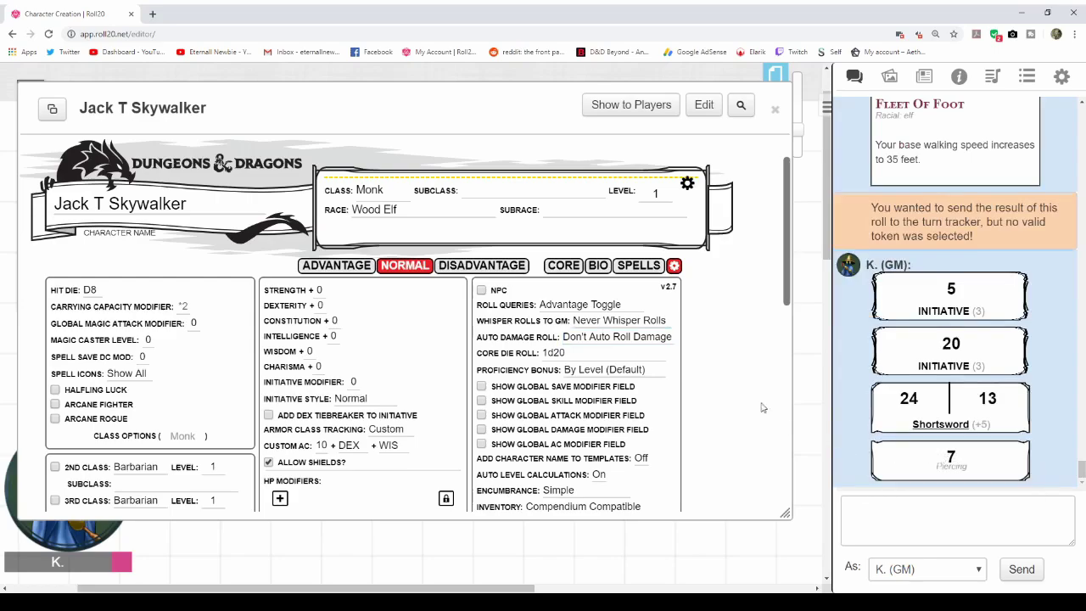
left_click(605, 341)
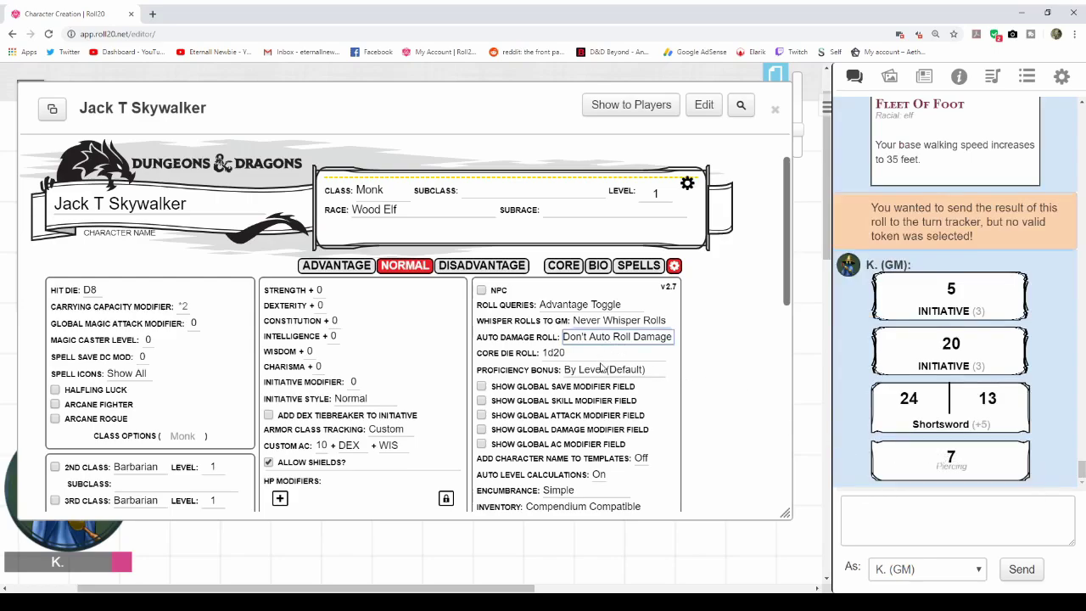
left_click(602, 367)
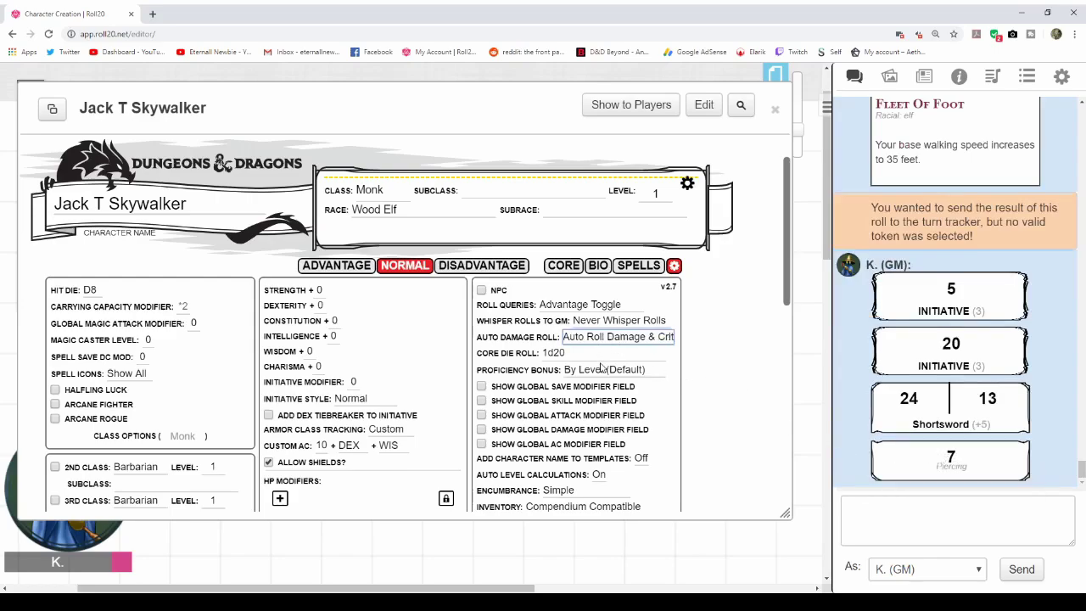
Enable the DEX tiebreaker for initiative in the sheet settings and roll initiative from the Core page
left_click(269, 417)
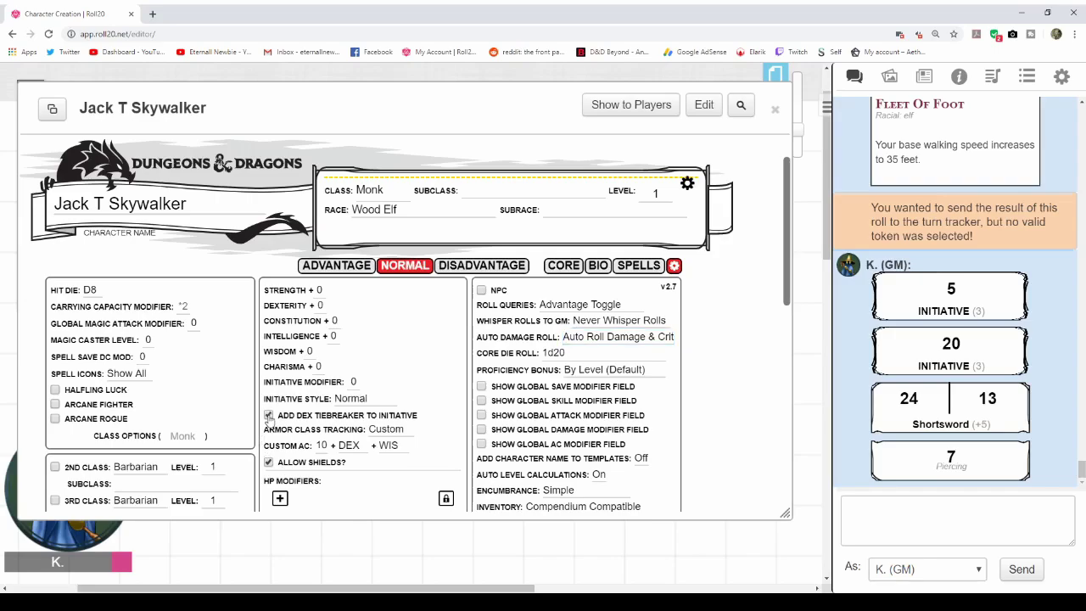
left_click(269, 416)
left_click(269, 416)
left_click(574, 267)
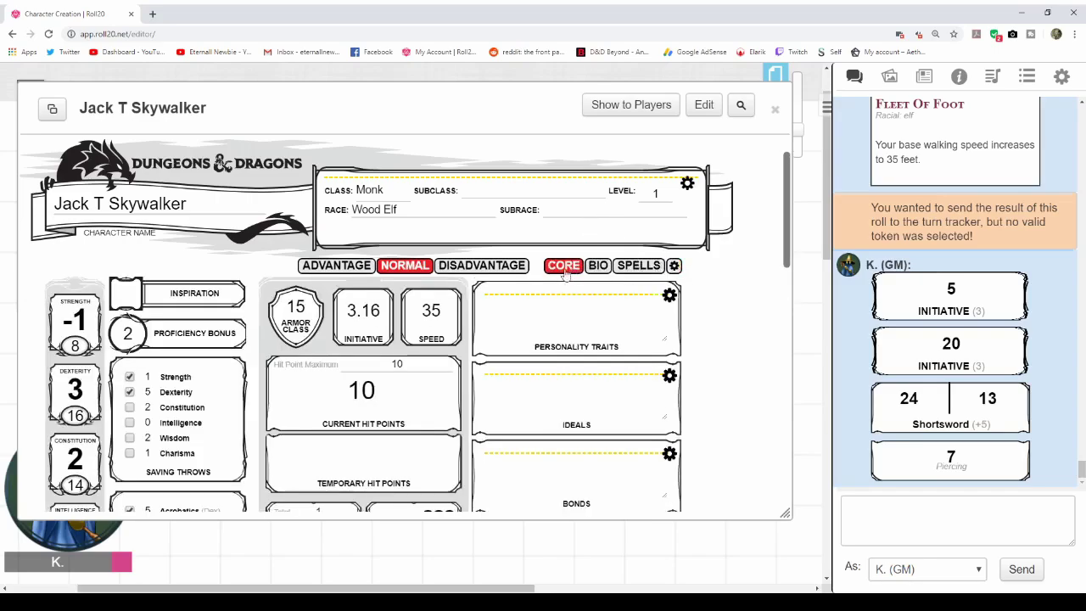
left_click(369, 343)
mouse_move(950, 457)
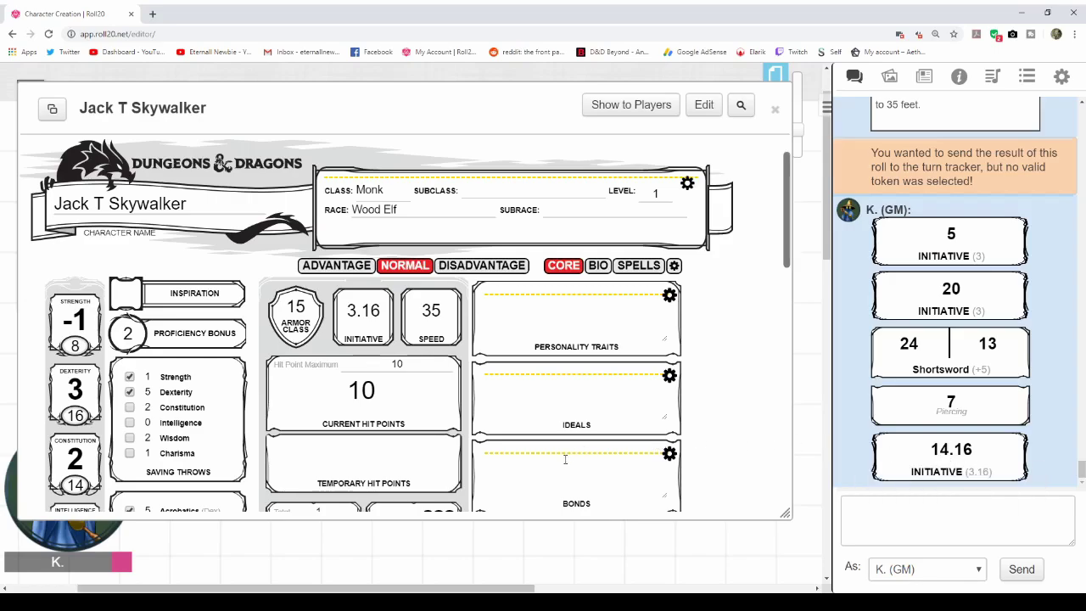
Roll a Shortsword attack with the roll mode on Normal and inspect its damage calculation in the chat
scroll(399, 445, "down", 2)
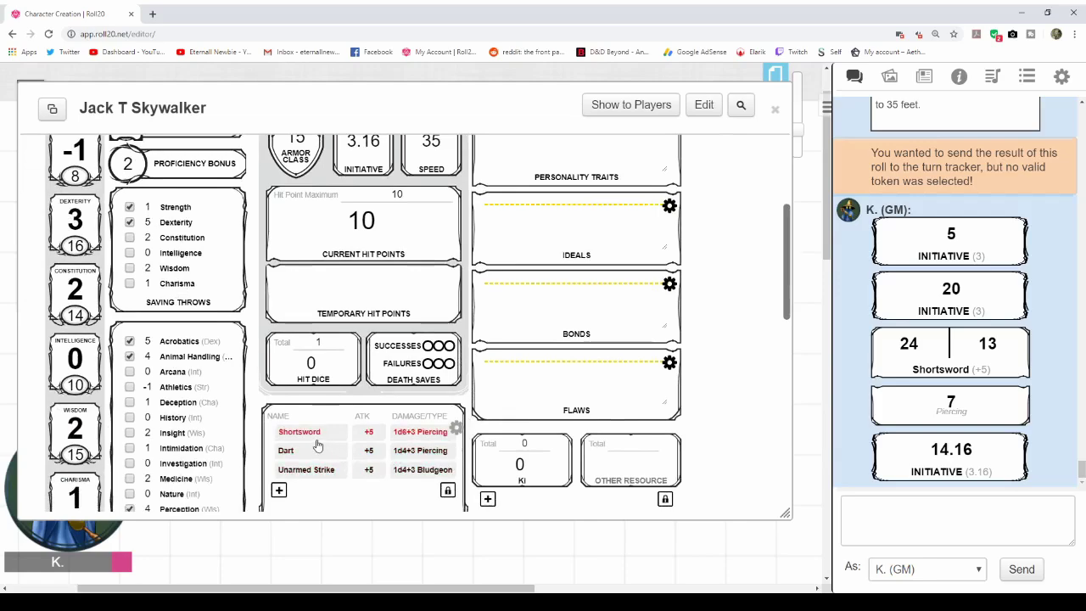
left_click(315, 434)
mouse_move(957, 412)
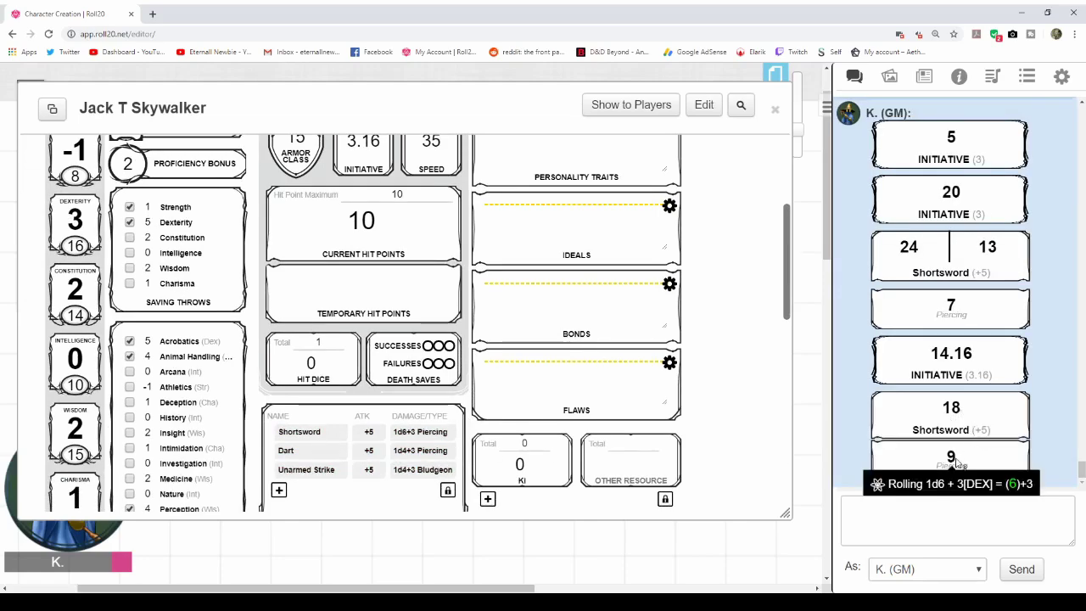
Switch the roll mode to Advantage and roll the Shortsword attack again
scroll(565, 413, "up", 3)
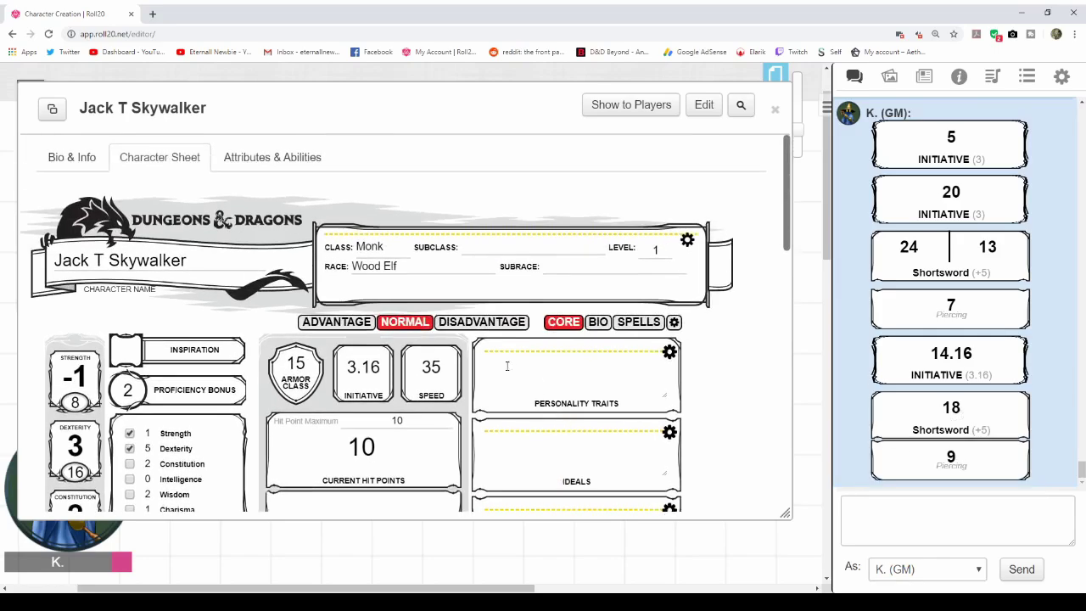
left_click(361, 326)
scroll(420, 421, "down", 3)
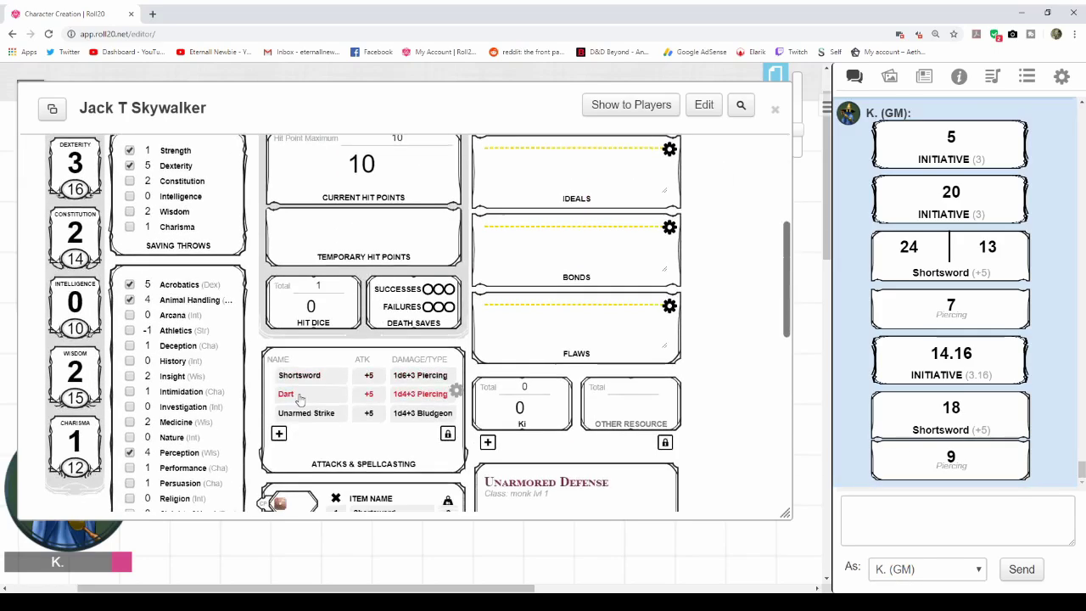
left_click(298, 375)
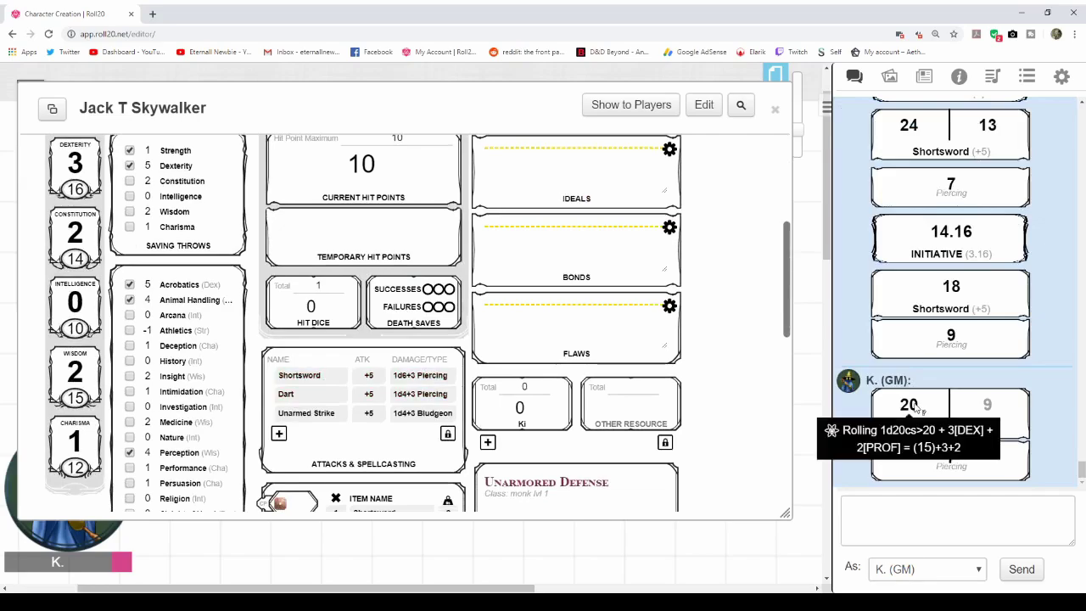
scroll(533, 369, "up", 5)
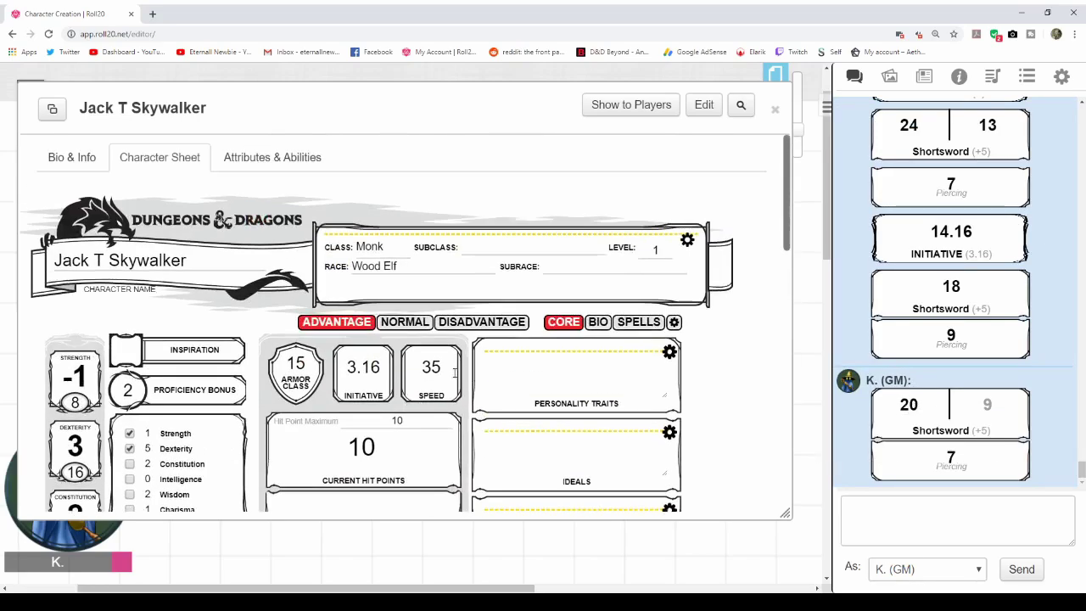
Switch the roll mode to Disadvantage, roll the Shortsword attack and inspect its second attack result in the chat
left_click(479, 319)
scroll(382, 420, "down", 3)
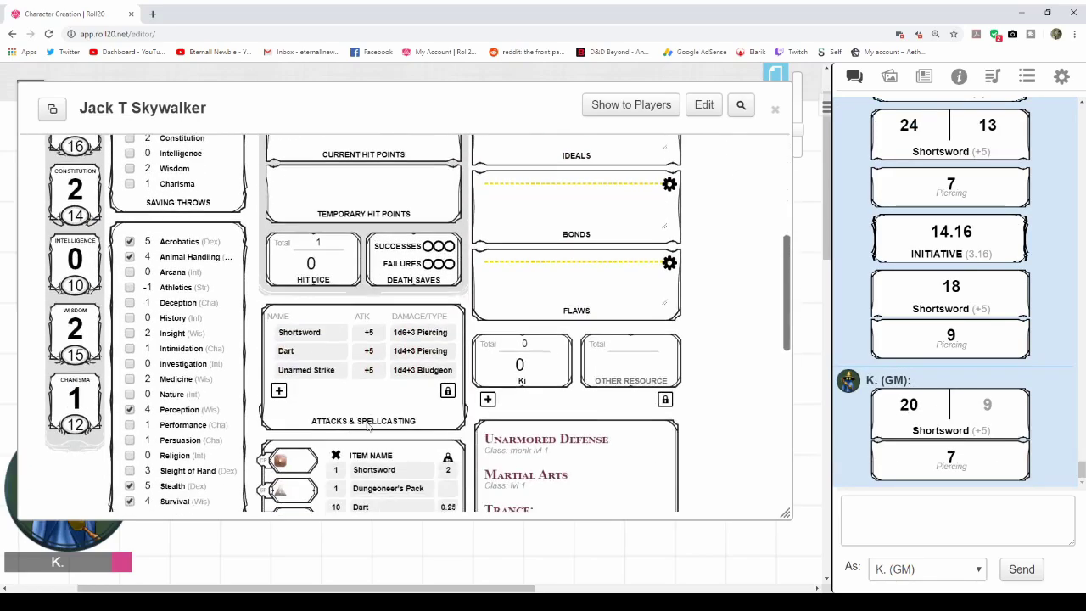
scroll(369, 429, "down", 1)
left_click(300, 319)
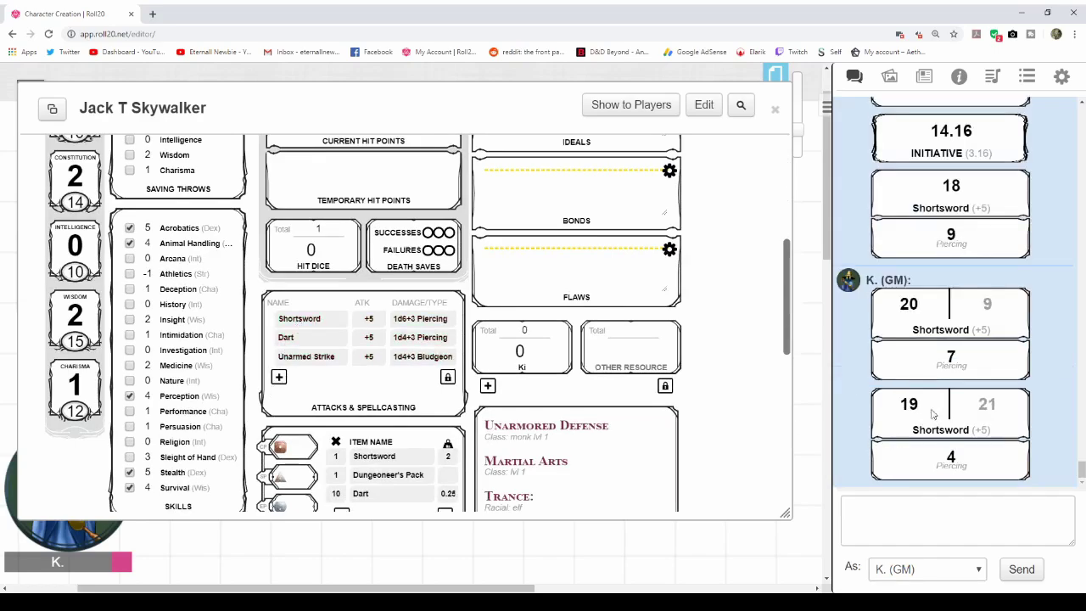
mouse_move(993, 404)
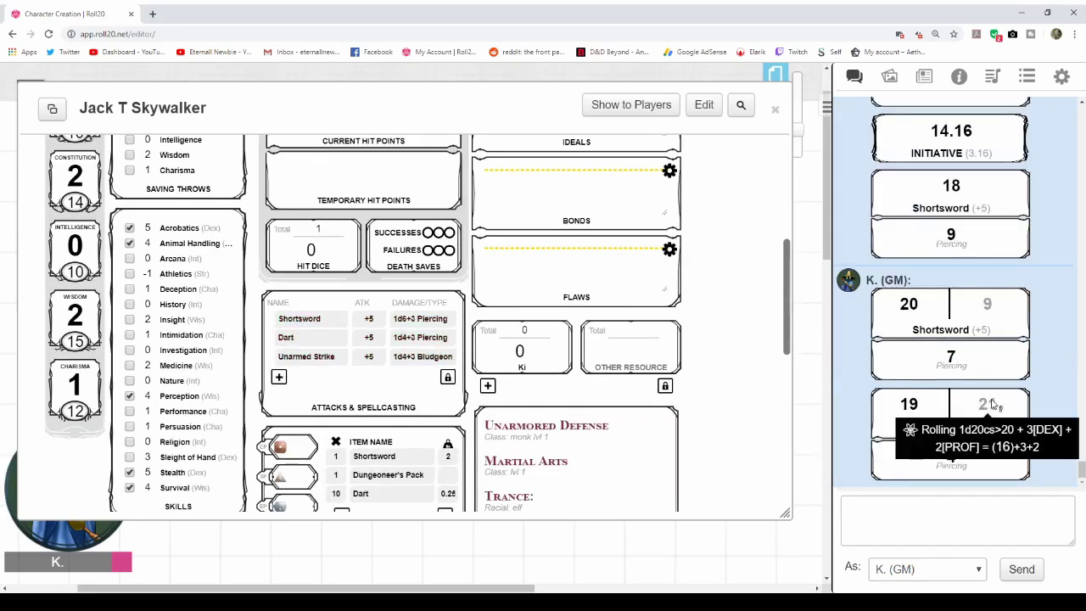
Set the sheet's roll mode back to Normal
scroll(583, 389, "up", 5)
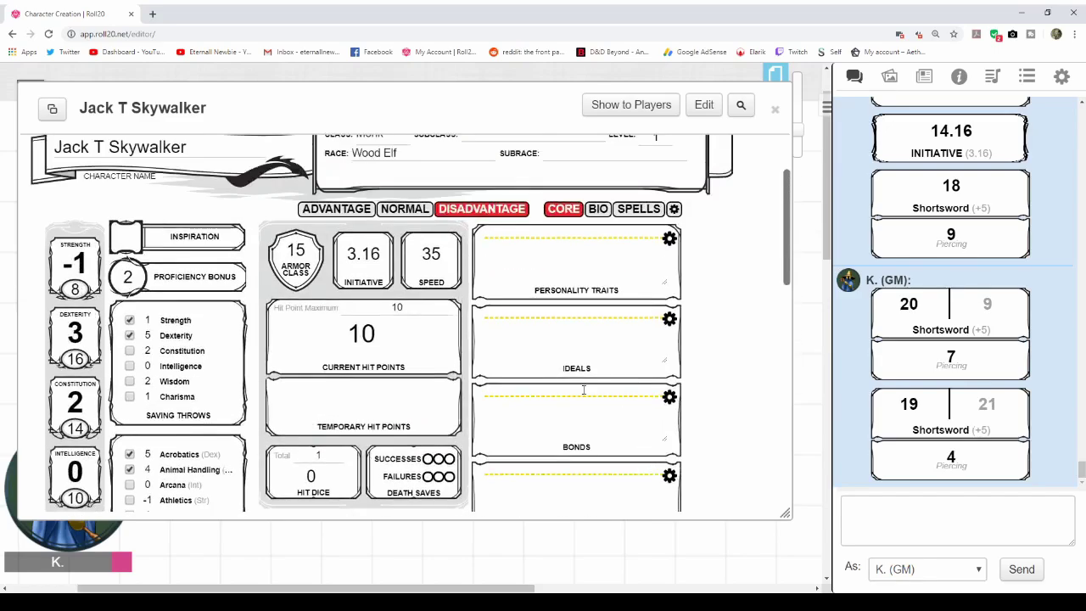
left_click(409, 211)
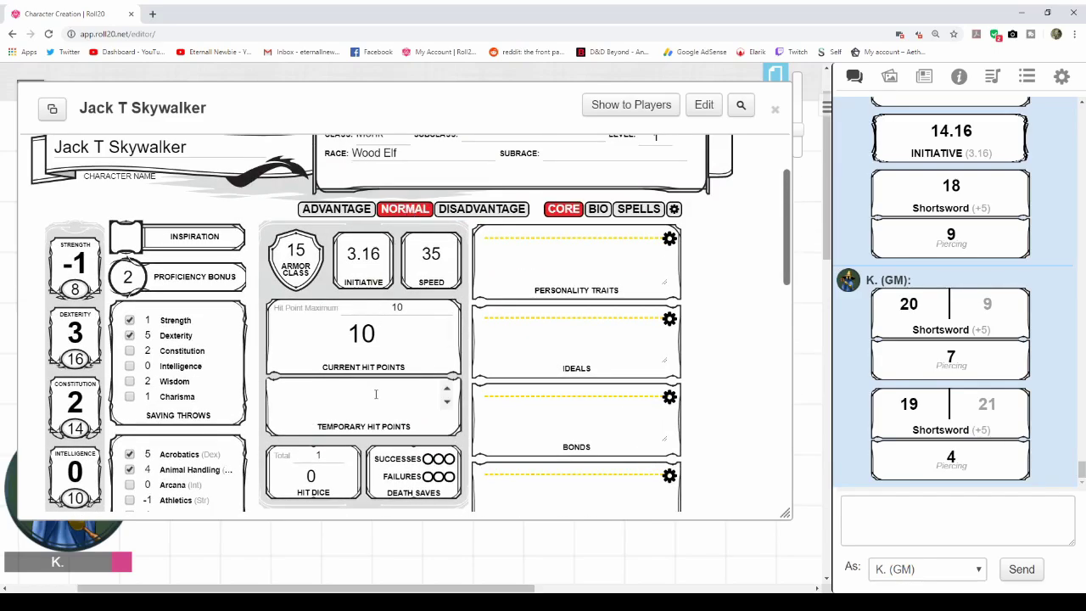
scroll(377, 394, "down", 4)
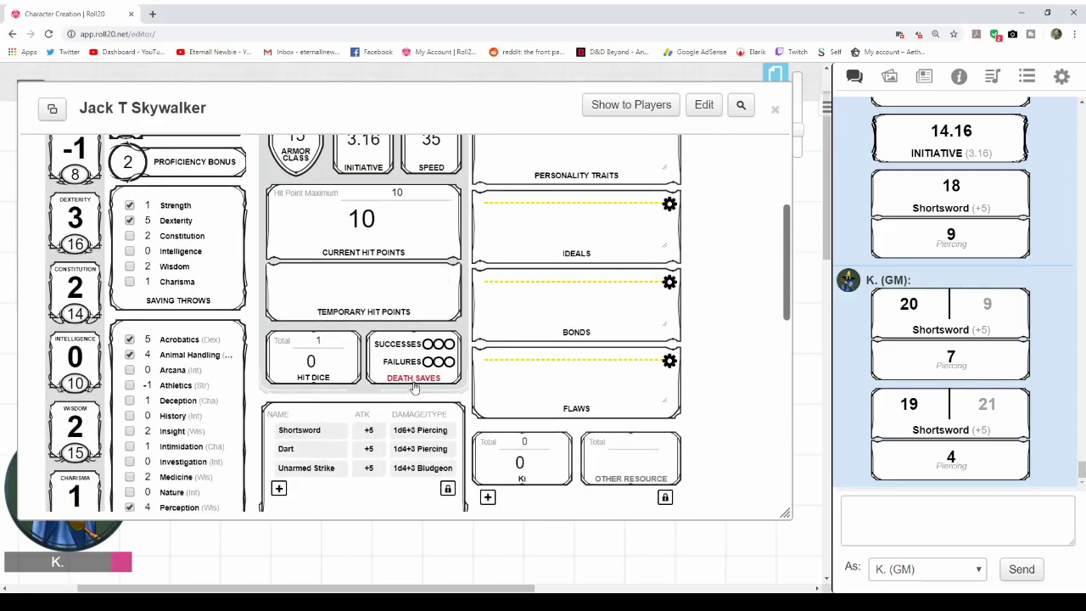
scroll(443, 389, "up", 5)
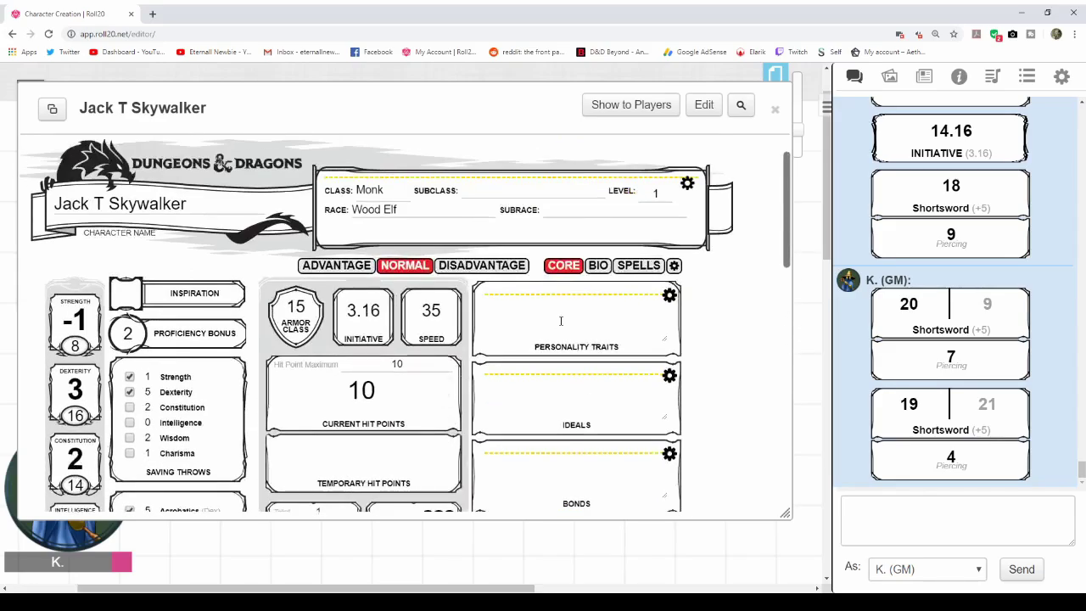
Delete the Fireball spell from the level 3 list on the Spells page and lock the list again
left_click(656, 267)
left_click(451, 356)
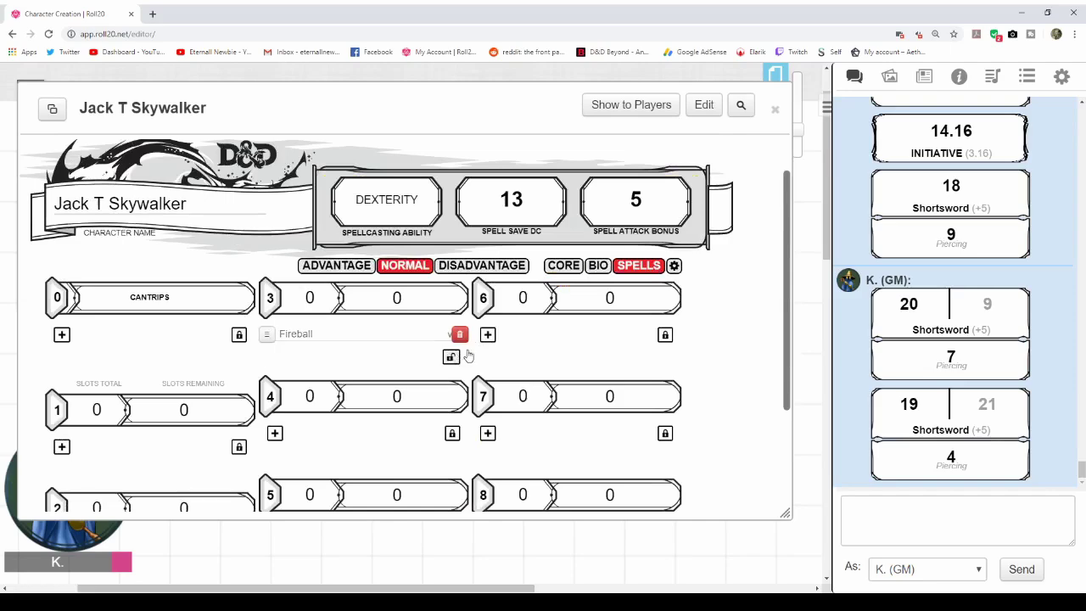
left_click(460, 334)
left_click(451, 355)
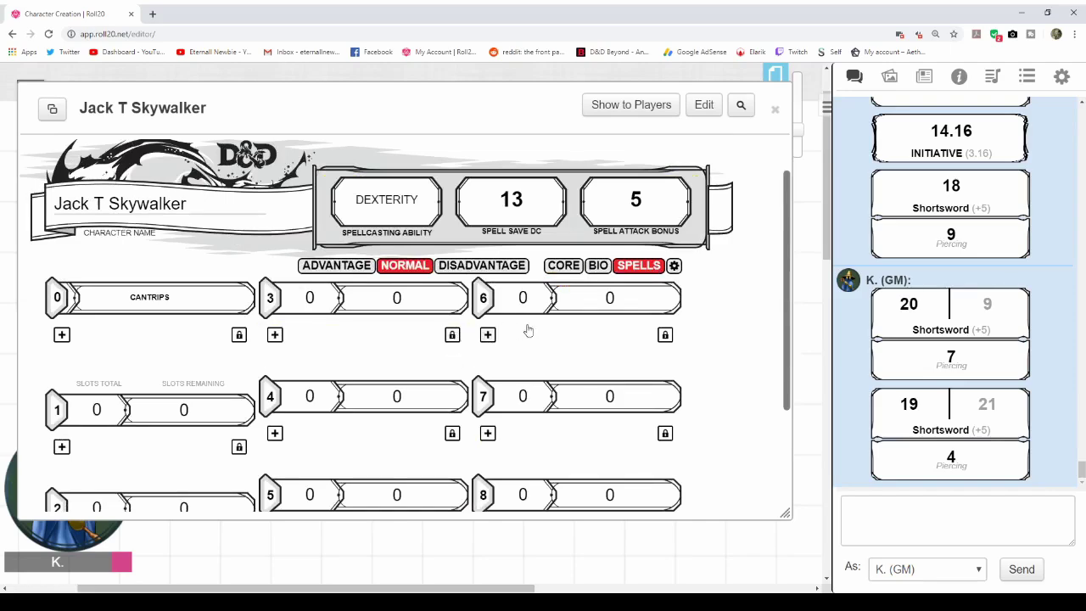
Add the Fireball spell to the character's spell page from the "fireball" results in the D&D 5th Edition compendium
left_click(923, 76)
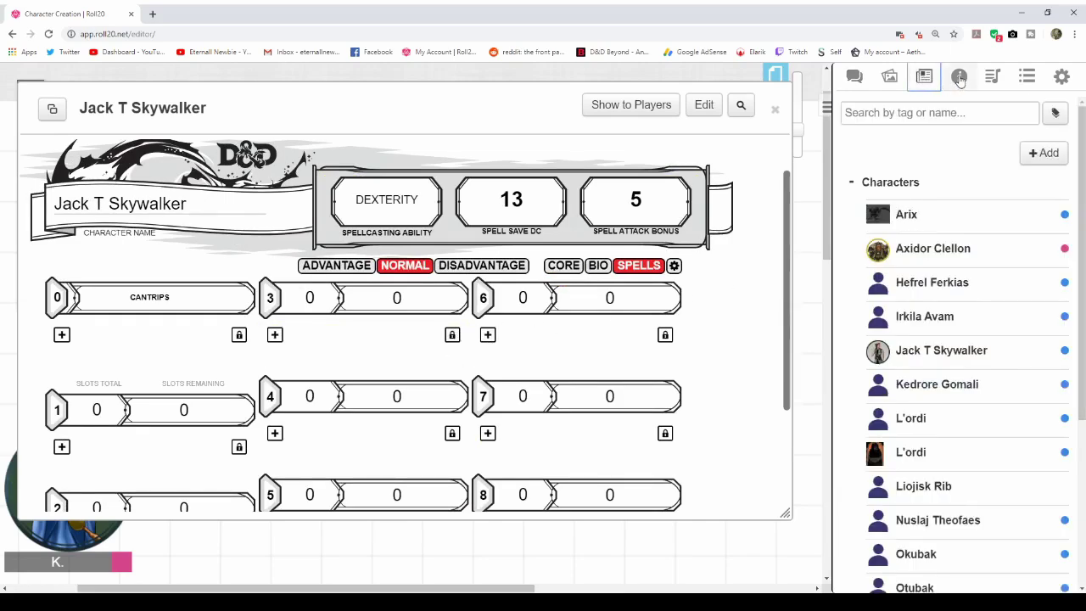
left_click(959, 78)
double_click(965, 139)
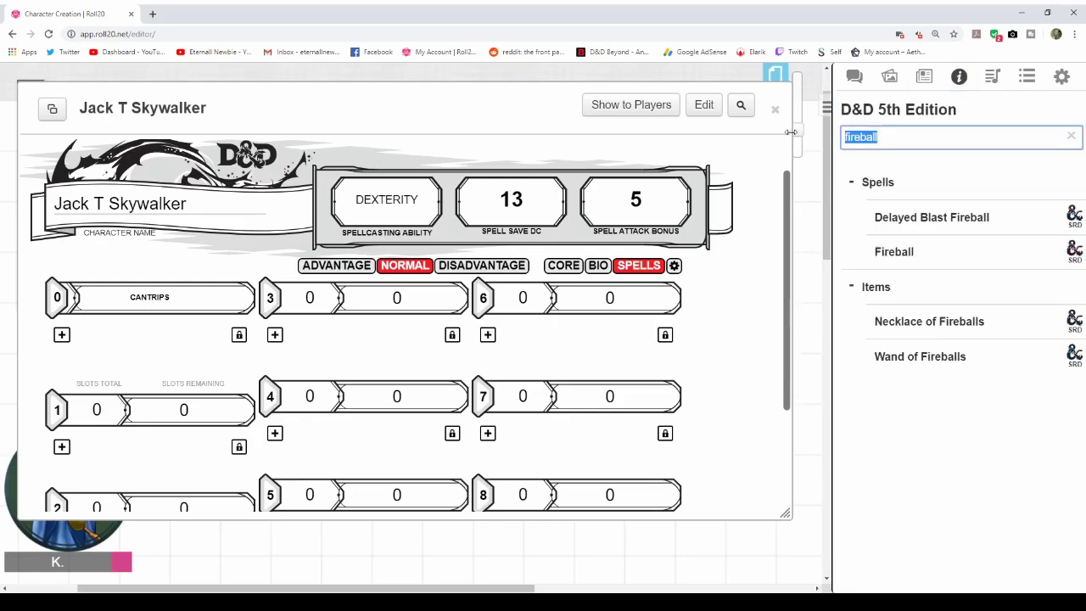
left_click_drag(893, 251, 386, 359)
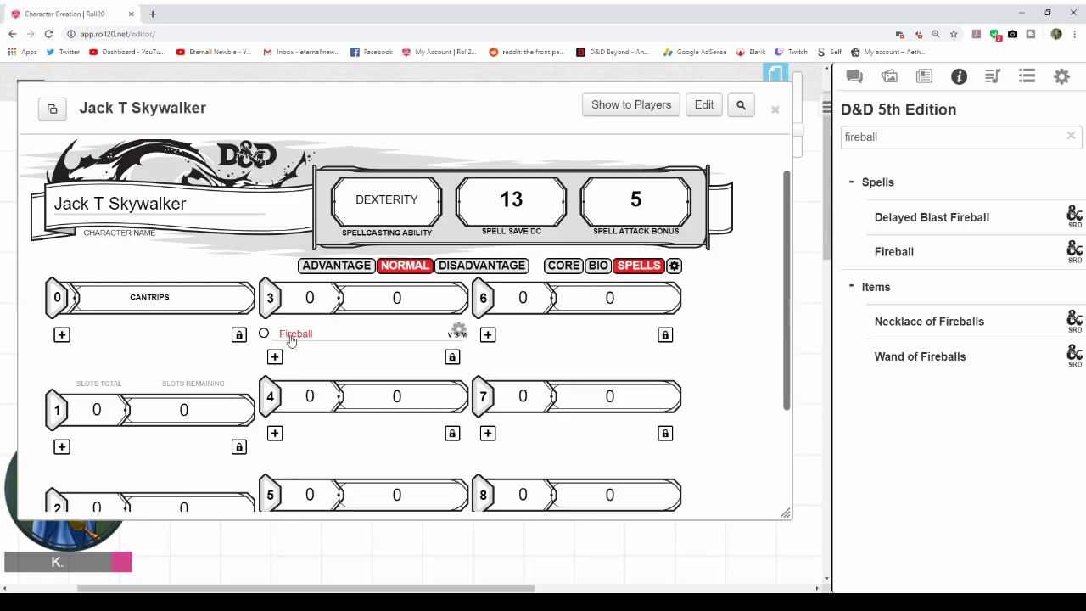
Cast Fireball at Level 3 from the spell list and view its save and damage result in the chat
left_click(293, 336)
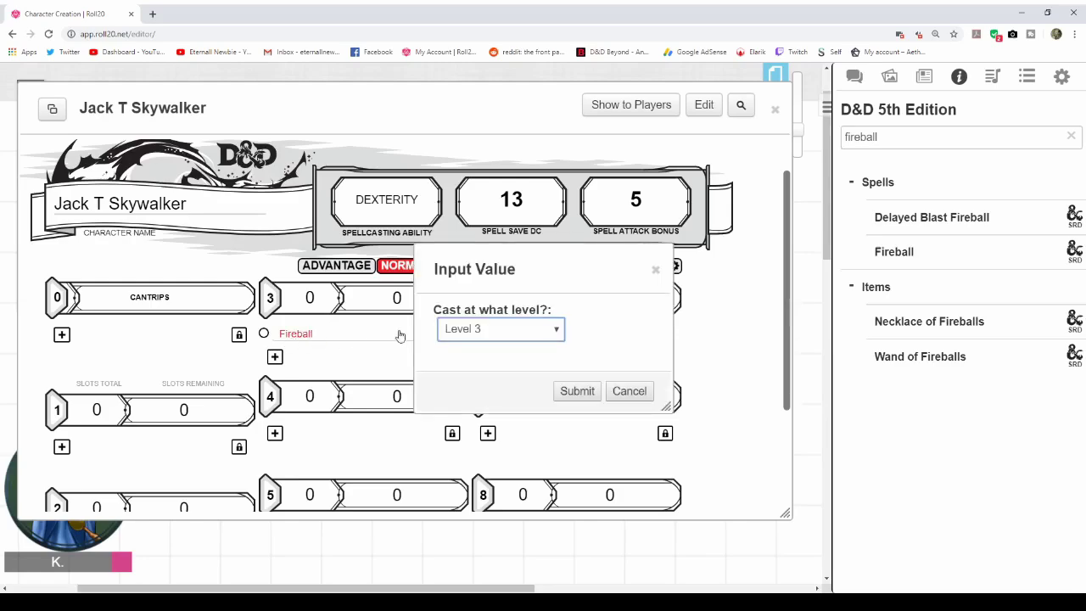
left_click(582, 389)
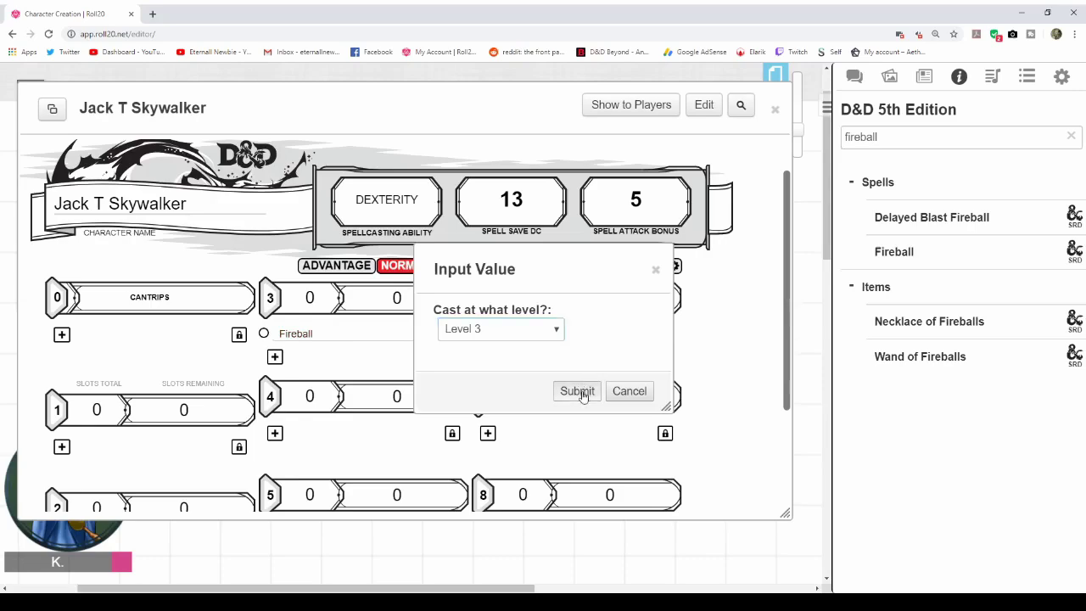
left_click(861, 82)
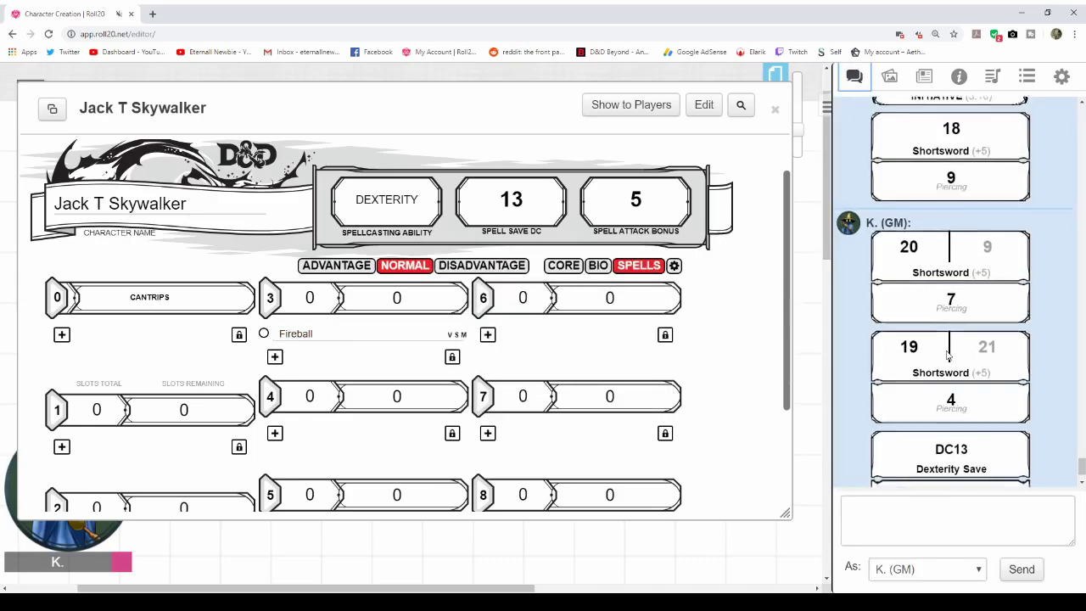
mouse_move(955, 432)
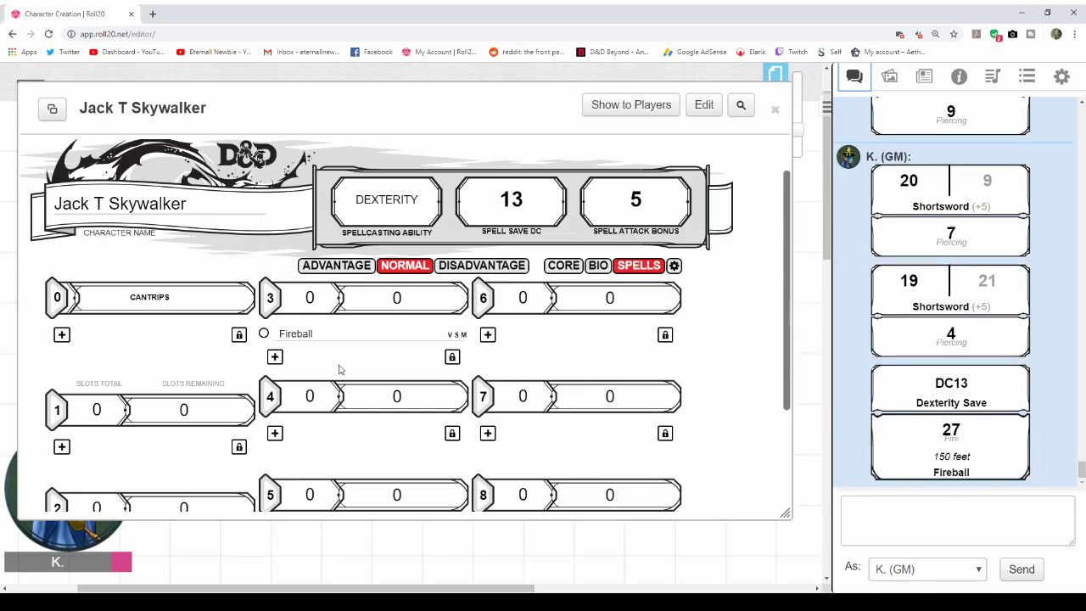
Cast Fireball at Level 9 from the attacks list on the Core page and check the higher-level damage in the chat
left_click(564, 266)
scroll(368, 358, "down", 3)
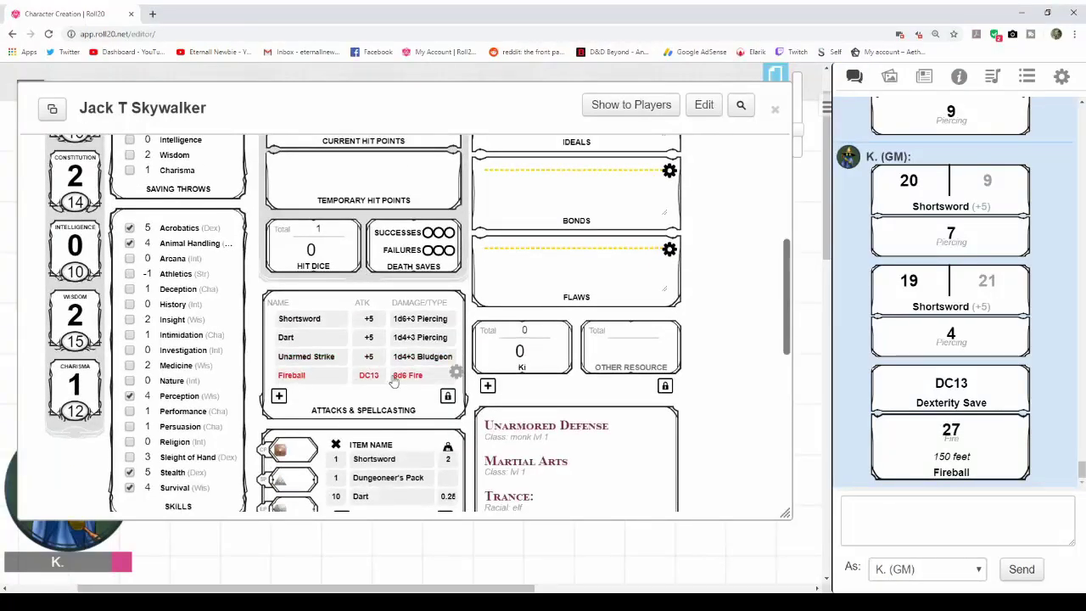
left_click(415, 381)
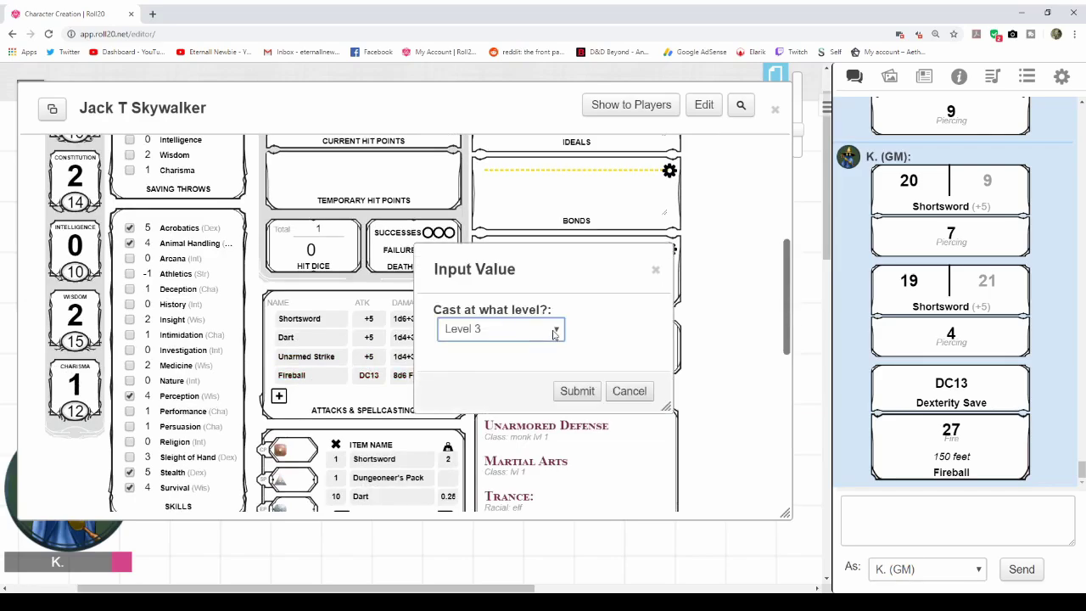
left_click(577, 390)
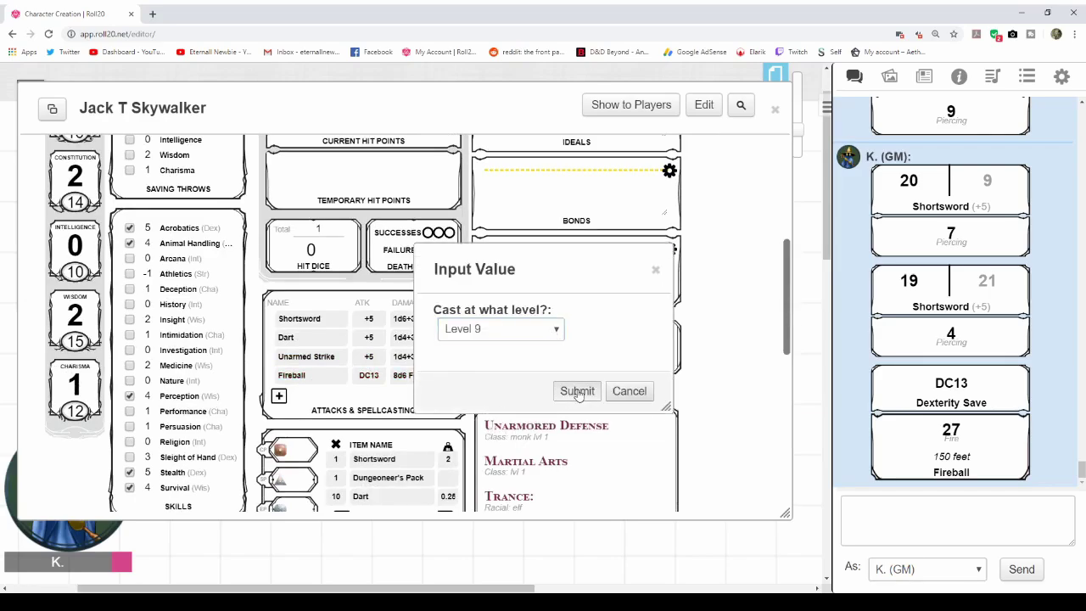
mouse_move(957, 376)
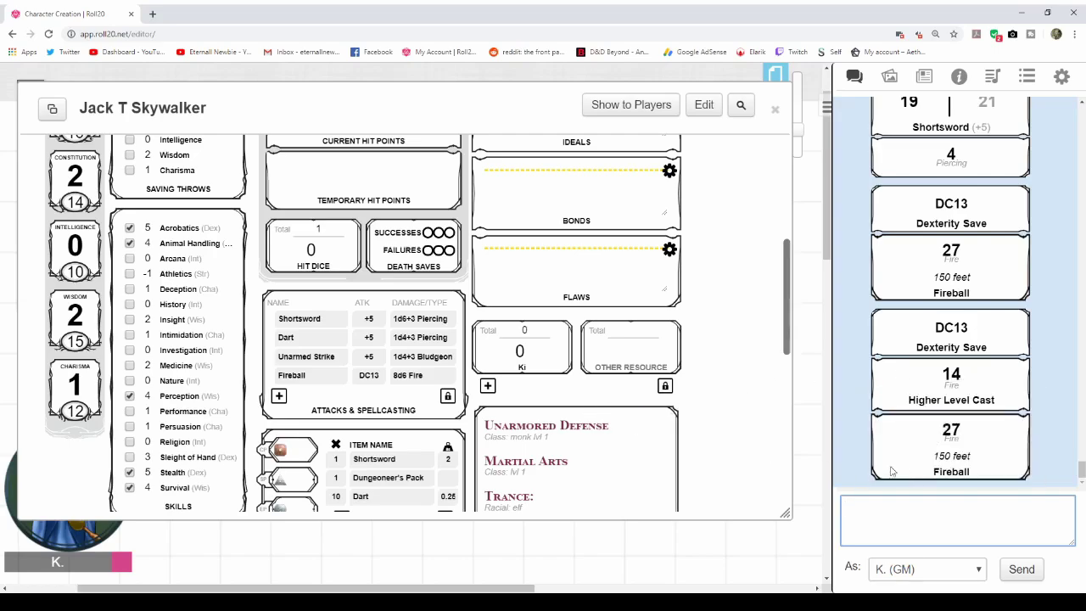
Reorder the attacks list by moving Dart to the end, delete Fireball and Unarmed Strike, and lock the list
left_click(448, 398)
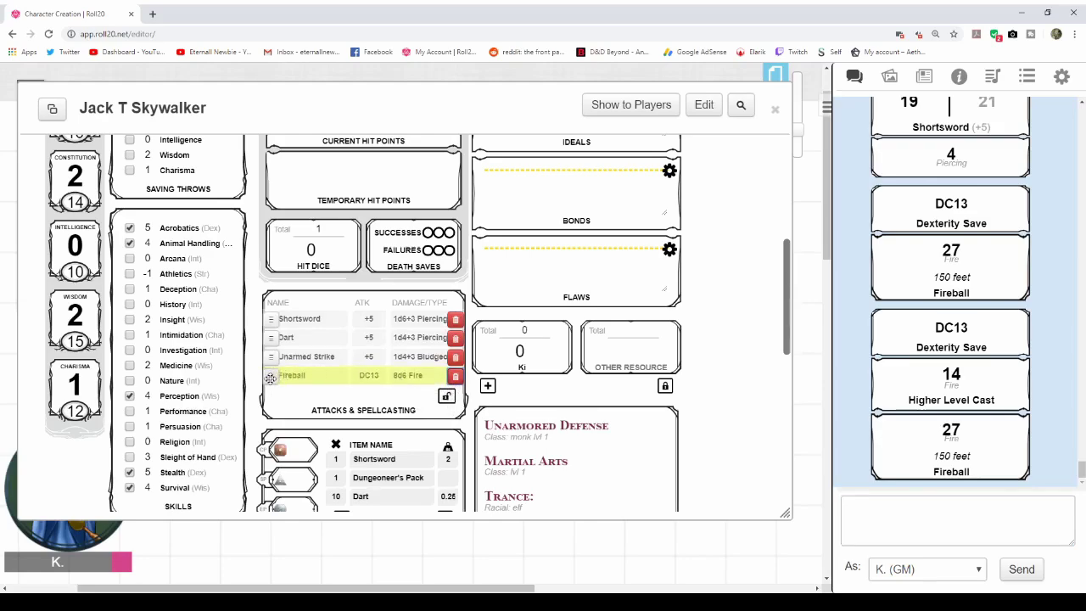
left_click_drag(272, 335, 282, 387)
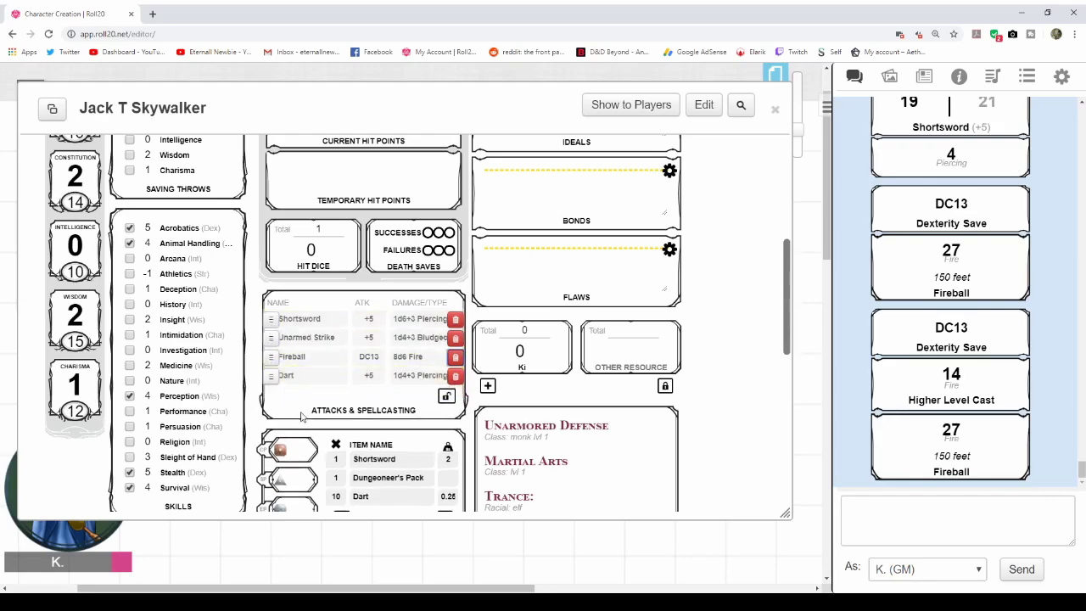
left_click(456, 356)
left_click(455, 338)
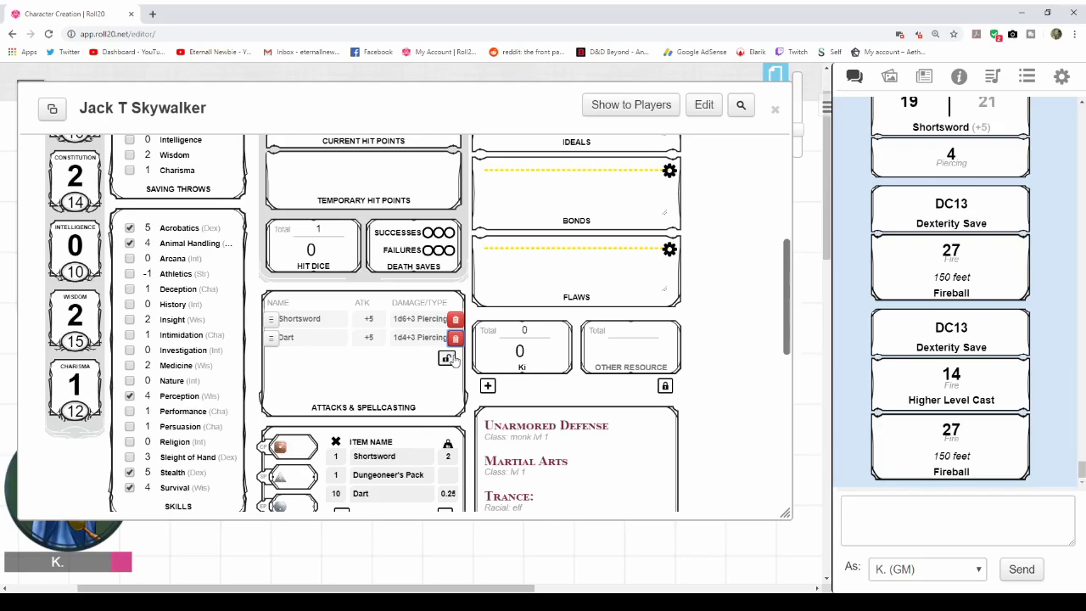
left_click(447, 359)
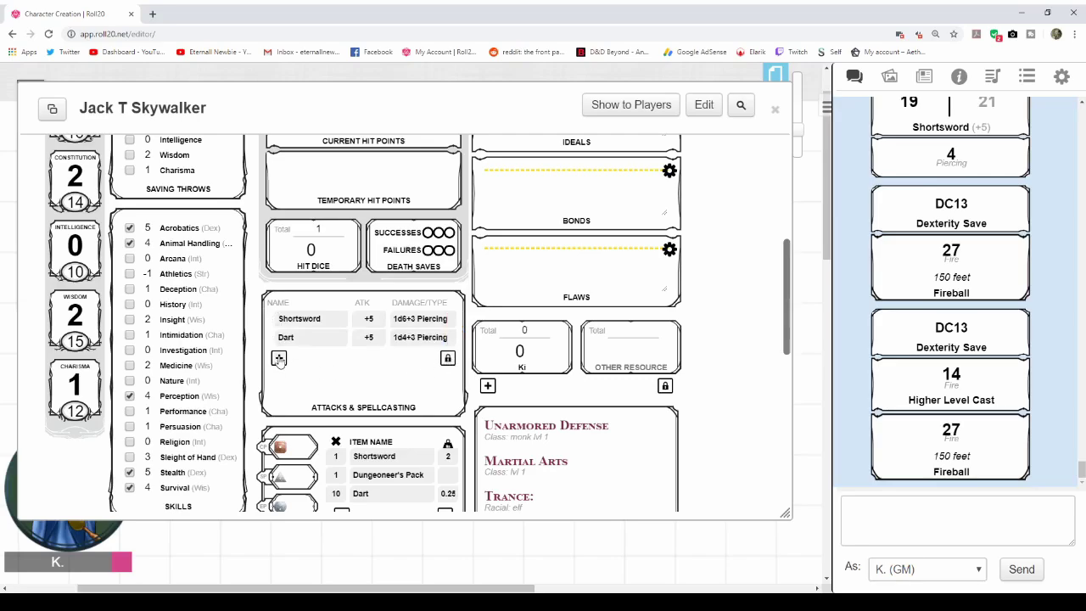
Add a blank entry to the features and traits list and another to the tool proficiencies list
scroll(493, 420, "down", 10)
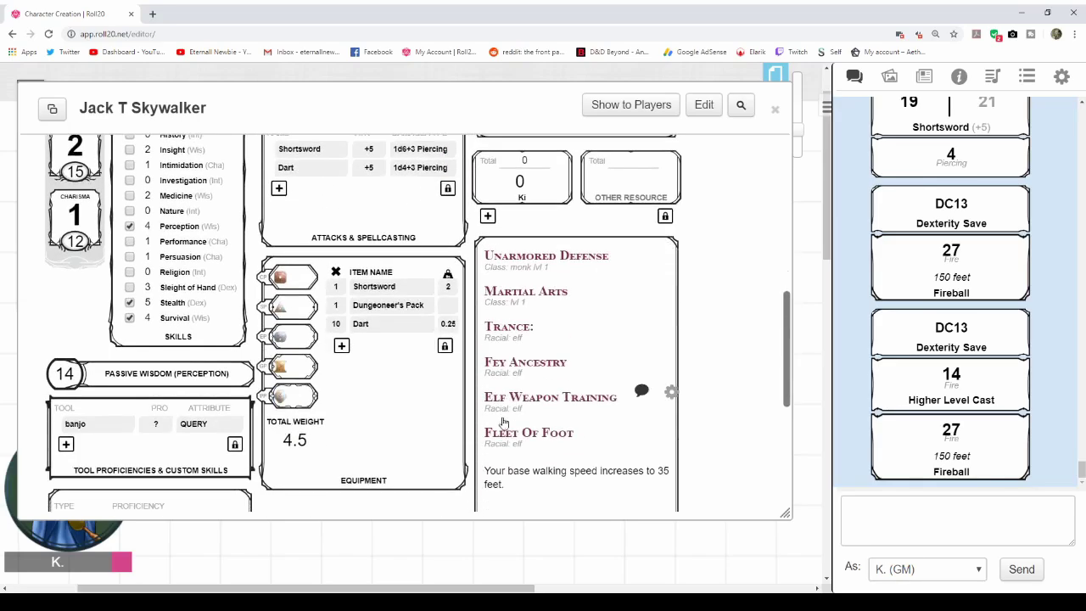
left_click(492, 478)
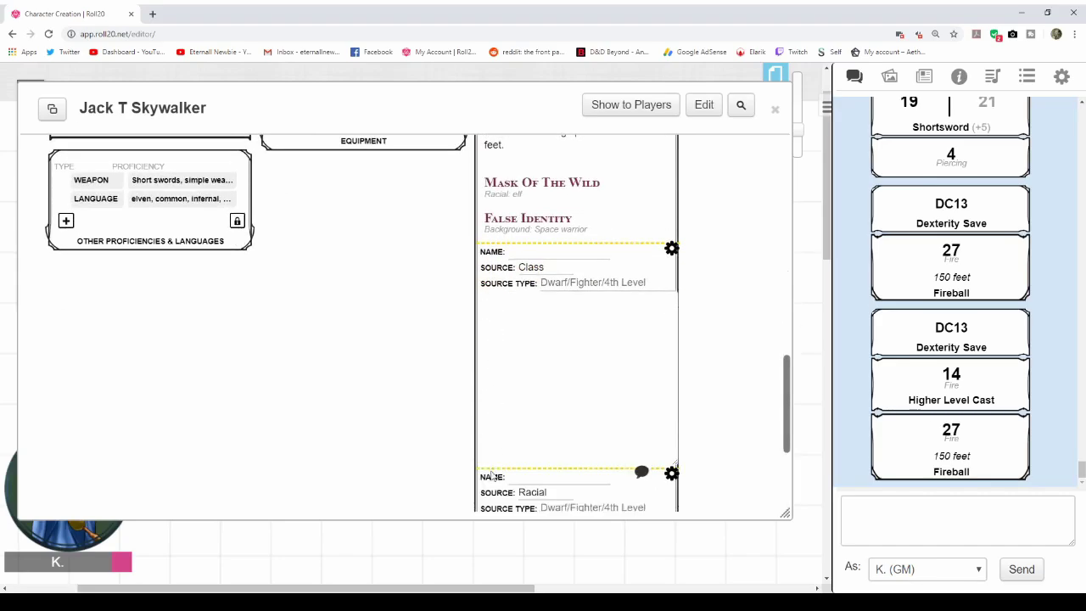
scroll(352, 407, "up", 10)
left_click(75, 426)
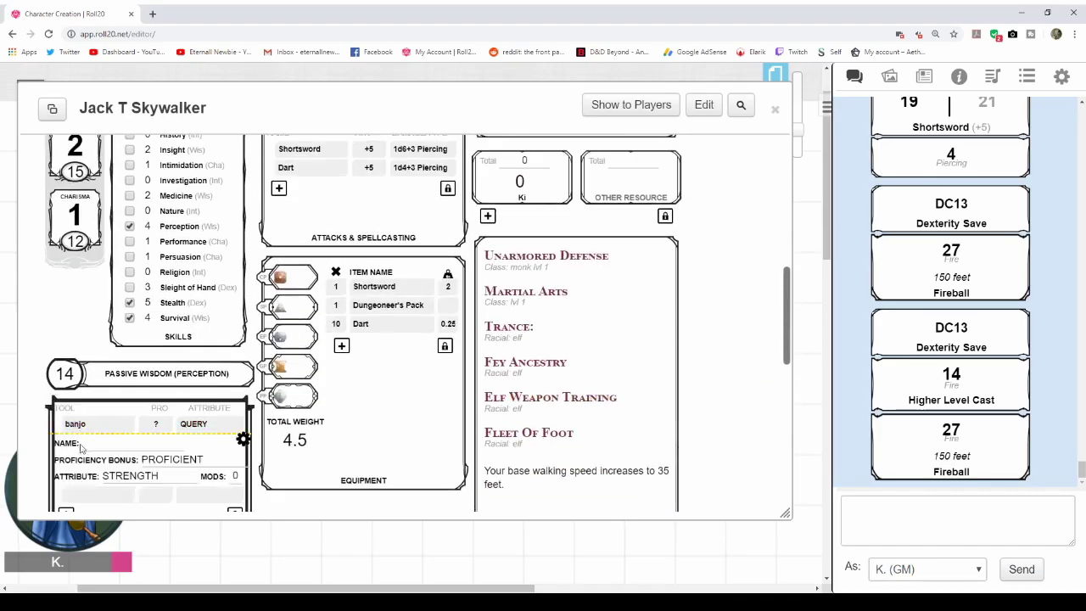
Add a new entry to the attacks list and name it Unarmed Strike
scroll(153, 373, "up", 4)
scroll(152, 371, "down", 2)
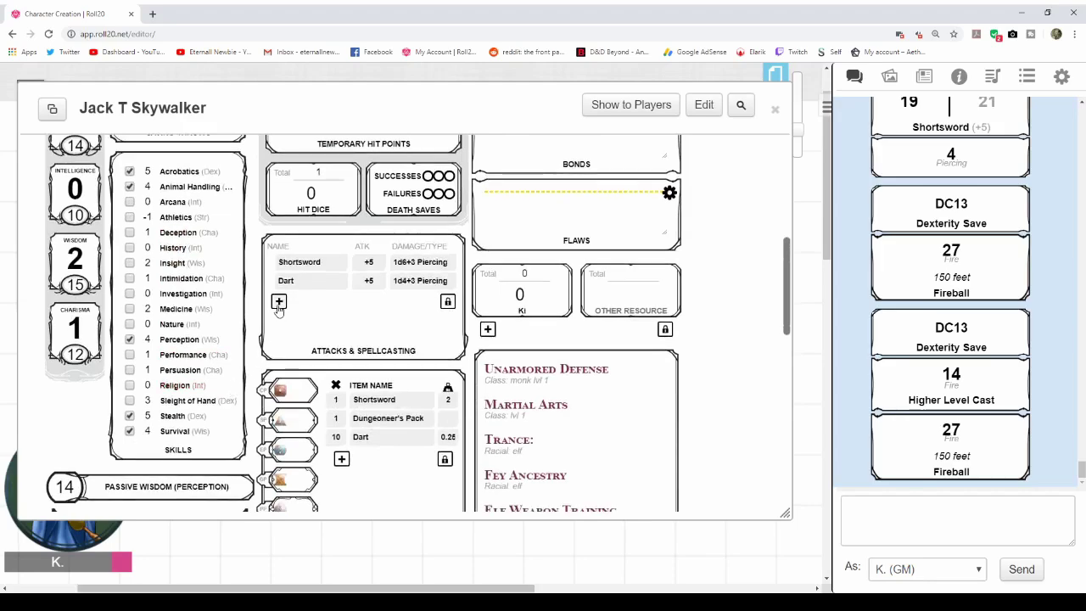
left_click(285, 304)
left_click(337, 304)
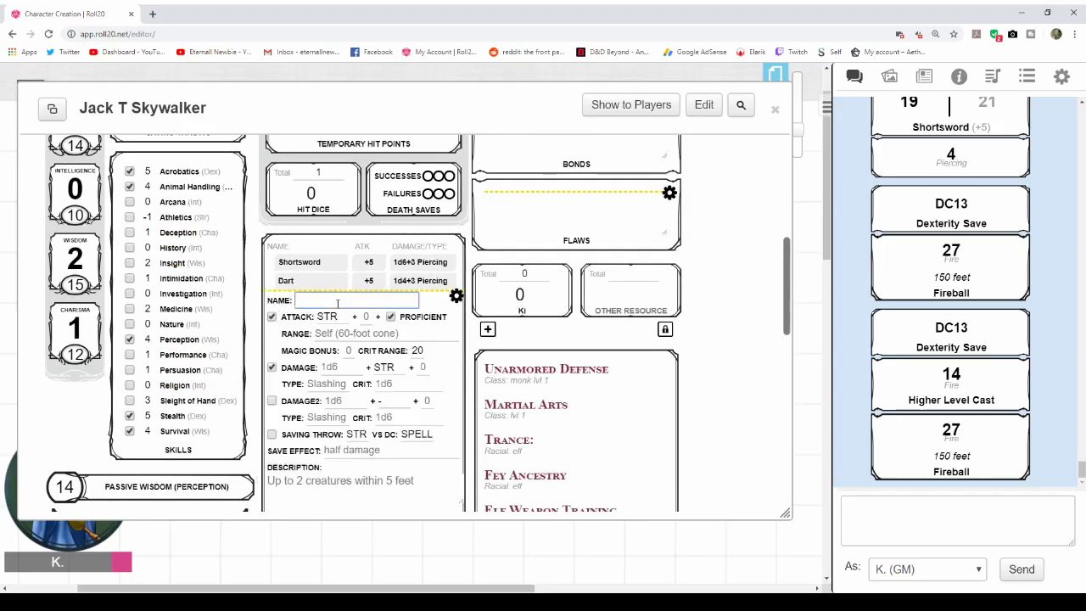
type("Unarmed Strike")
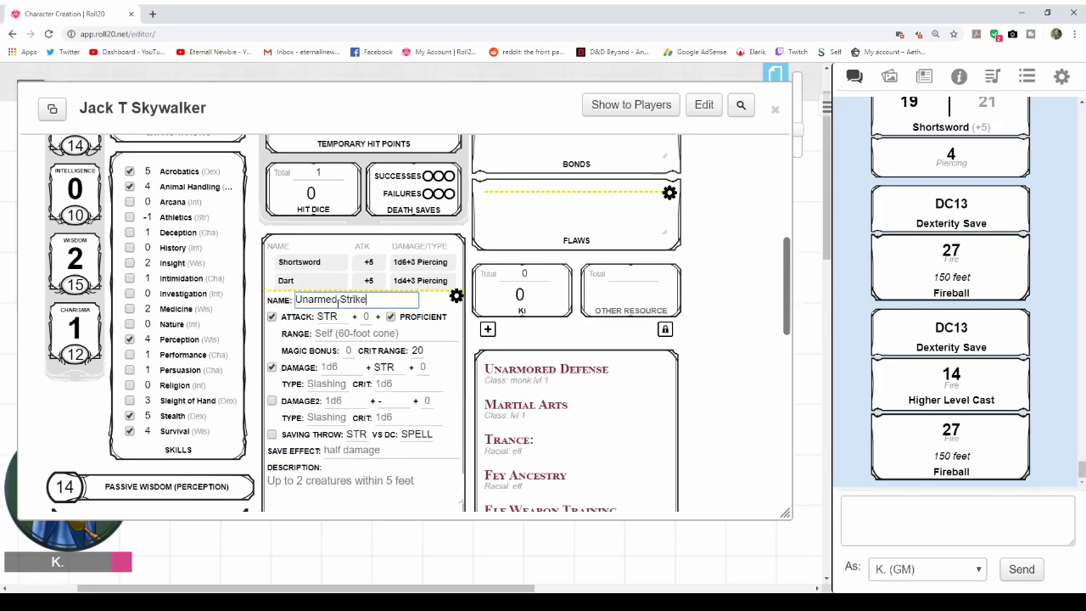
Set the Unarmed Strike's attack ability to DEX, damage to 1d4 and damage type to Bludgeoning, and close its settings
left_click(335, 321)
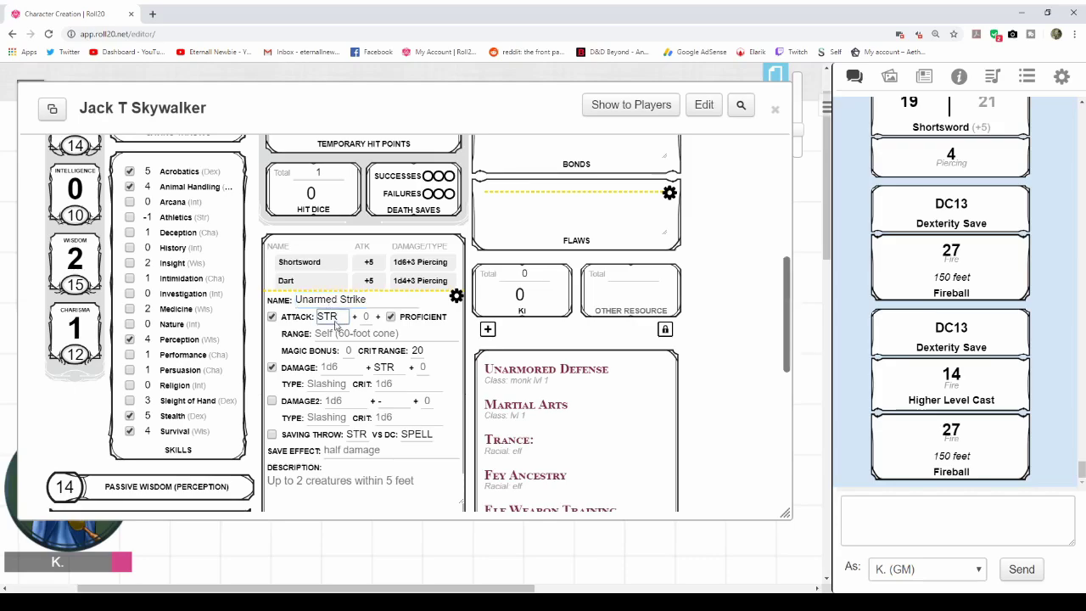
left_click(339, 345)
left_click(341, 366)
type("1")
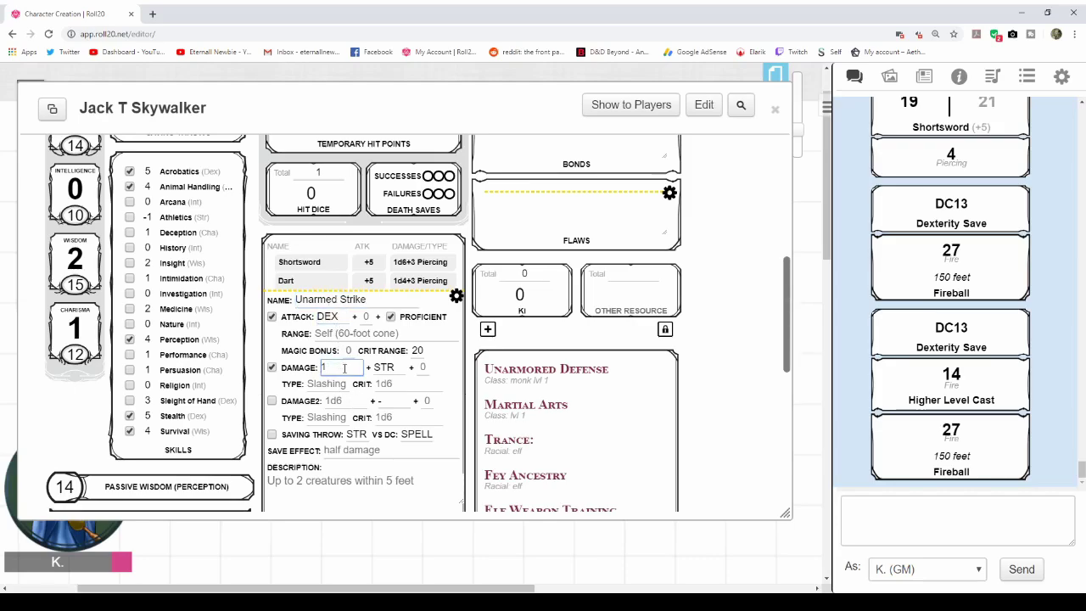
type("d4")
key("Tab")
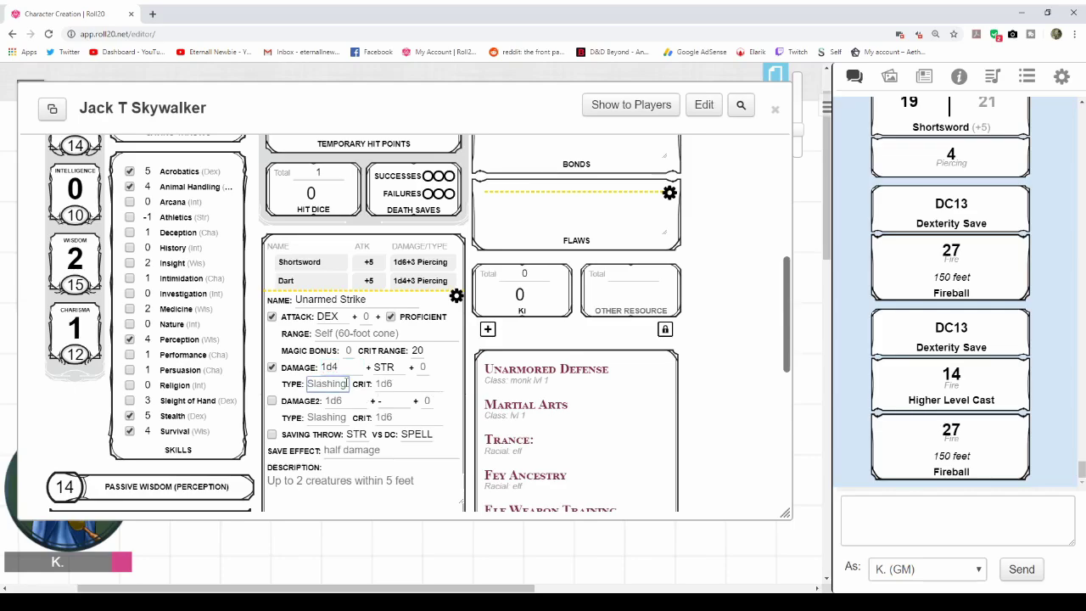
type("Bl")
type("udgeoning")
left_click(457, 296)
Set the Unarmed Strike's damage ability modifier to DEX, test-rolling the attack before and after the change
left_click(326, 304)
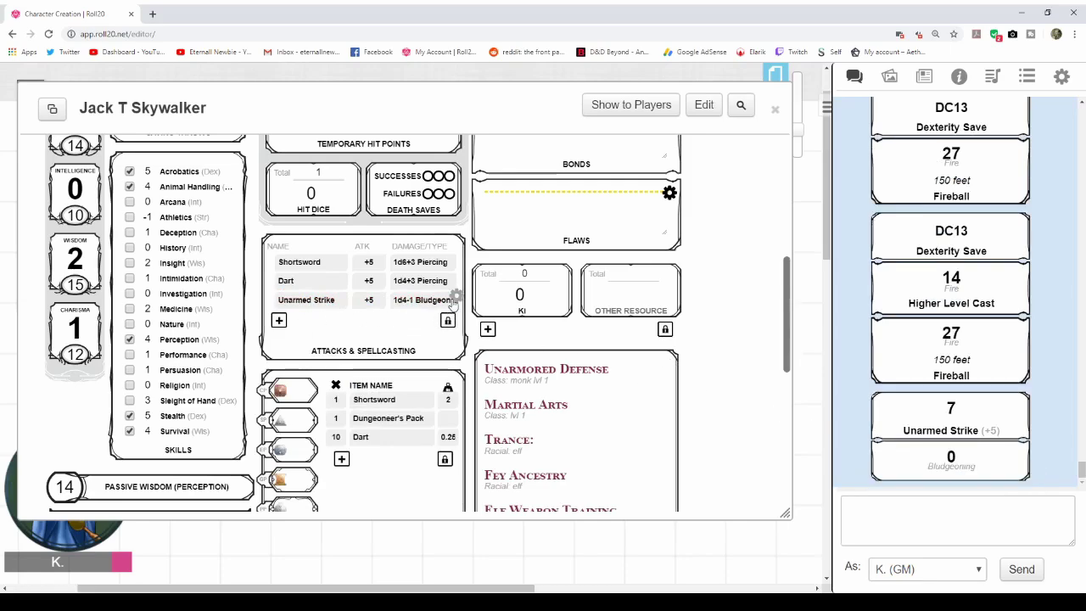
left_click(453, 301)
left_click(458, 297)
left_click(457, 296)
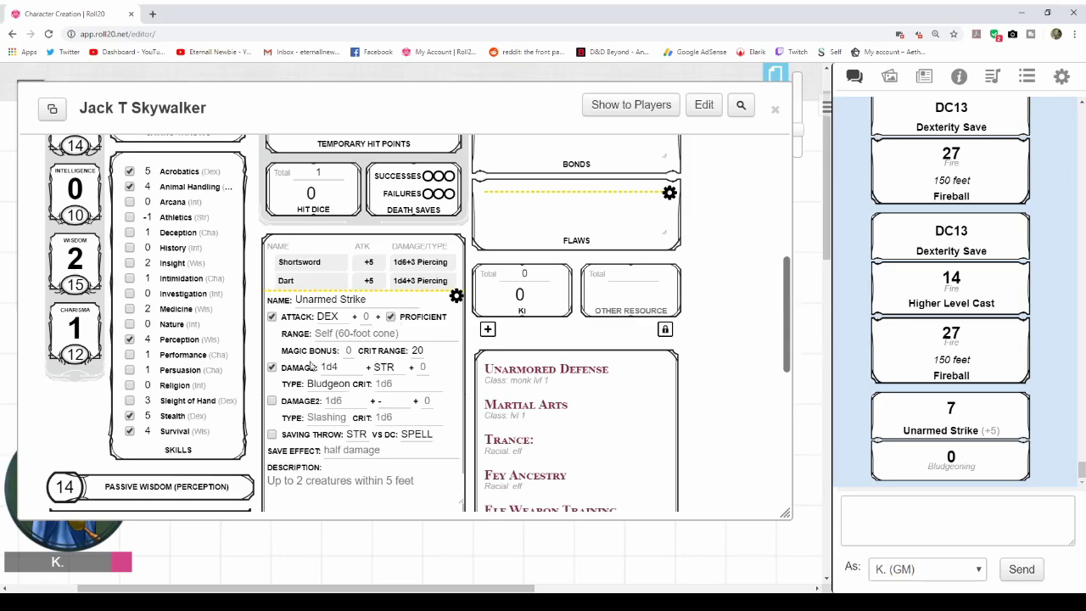
left_click(386, 371)
left_click(383, 393)
left_click(456, 296)
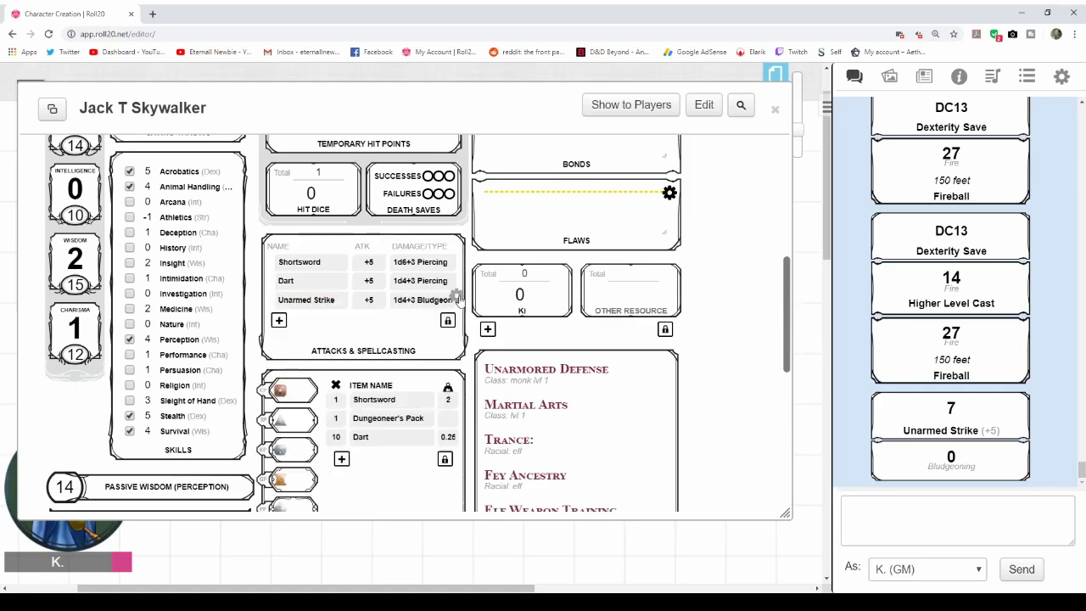
left_click(292, 300)
mouse_move(952, 462)
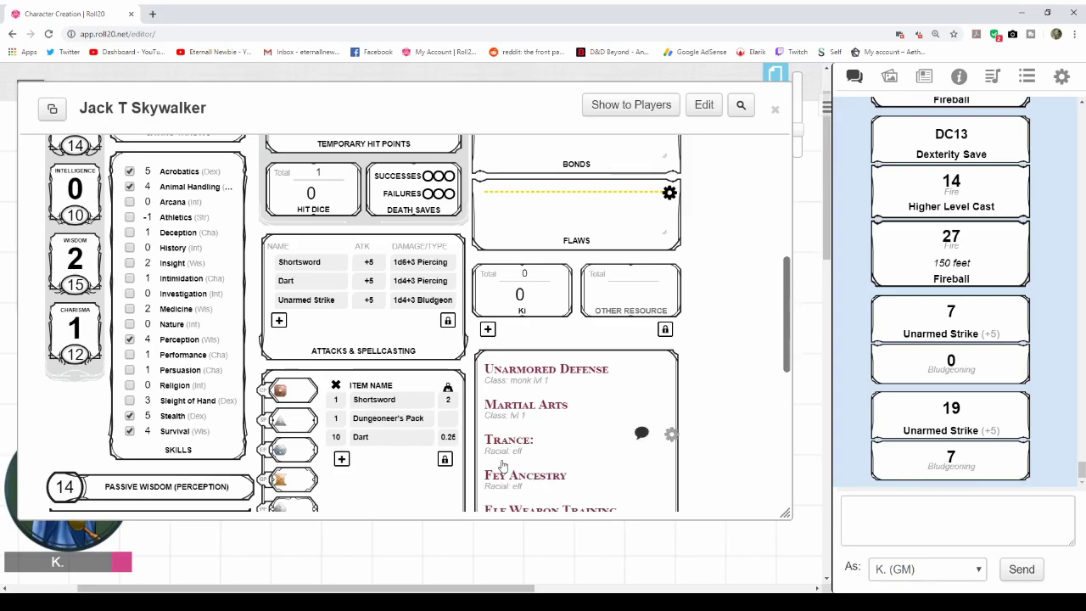
Enable the global save modifier and global attack modifier fields in the sheet settings, and return to the core page
scroll(551, 462, "up", 10)
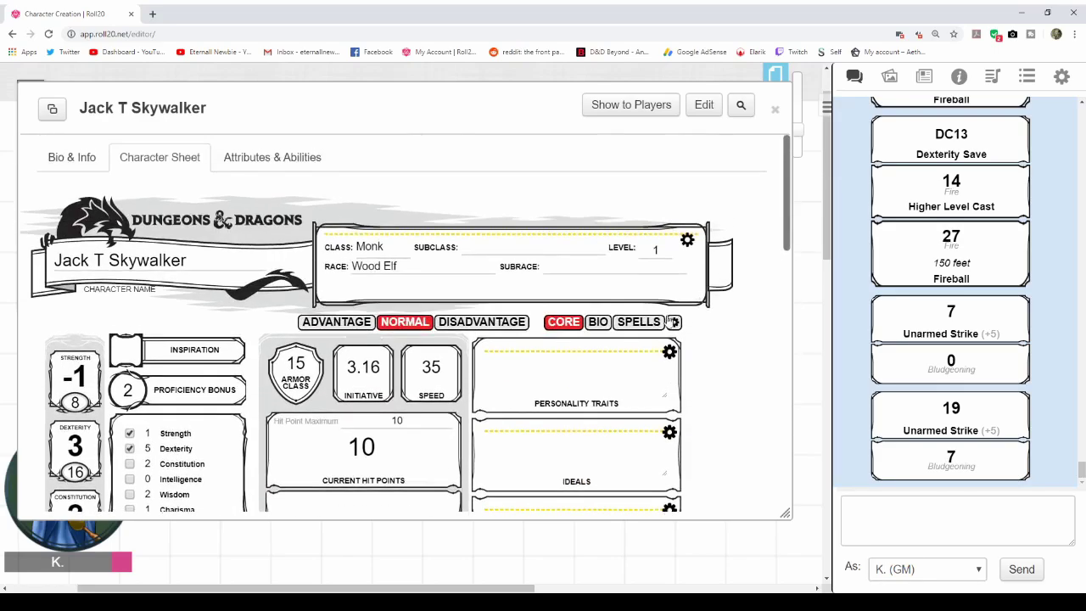
left_click(673, 322)
scroll(726, 384, "down", 1)
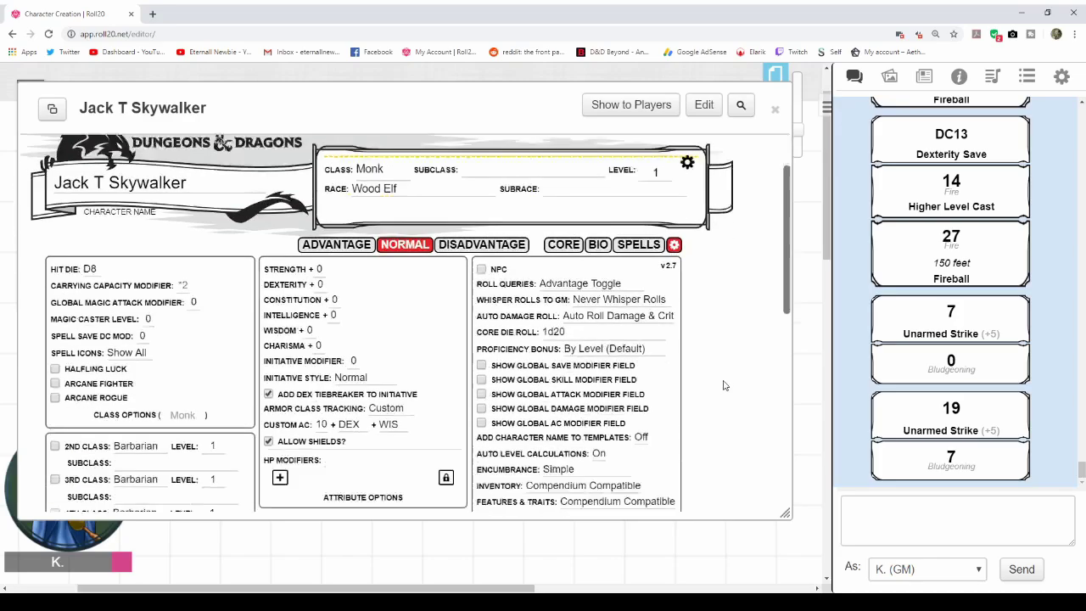
scroll(723, 385, "down", 1)
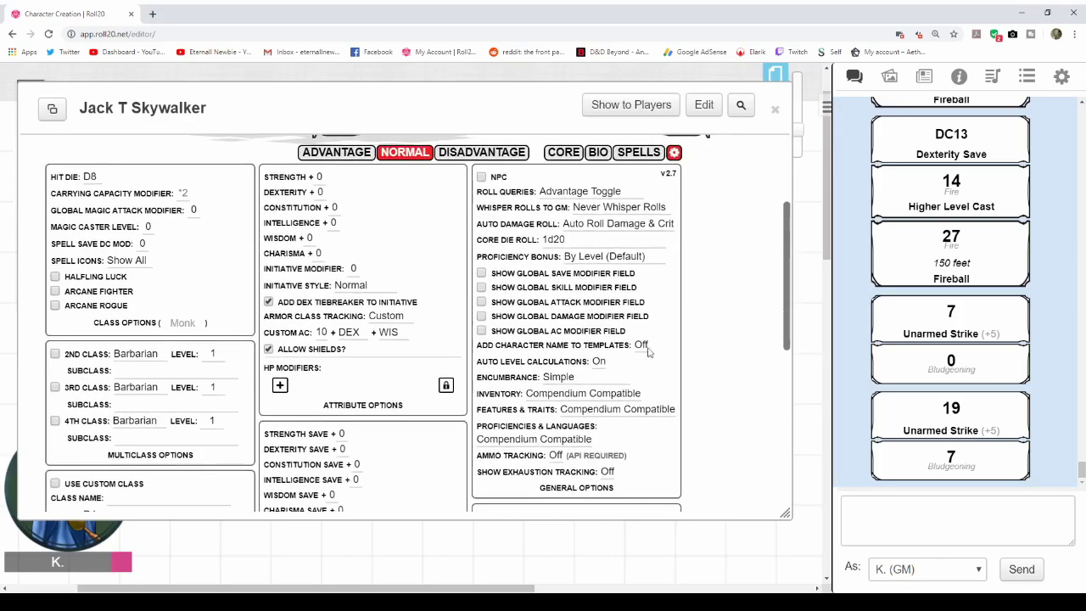
left_click(482, 274)
left_click(482, 303)
left_click(576, 155)
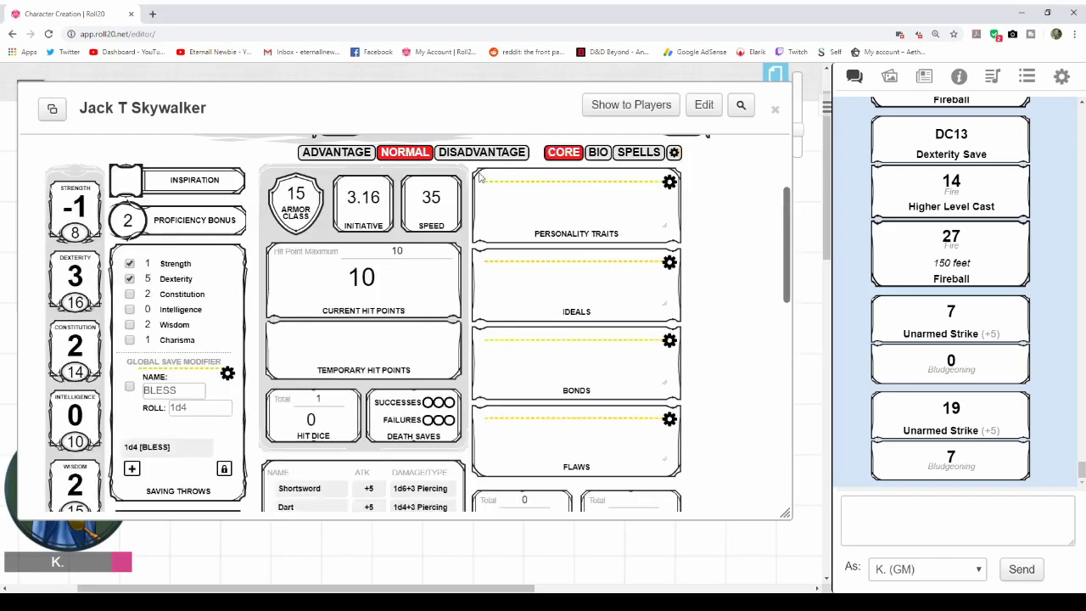
Activate the BLESS 1d4 global save modifier and roll a Constitution save
left_click(135, 387)
left_click(188, 294)
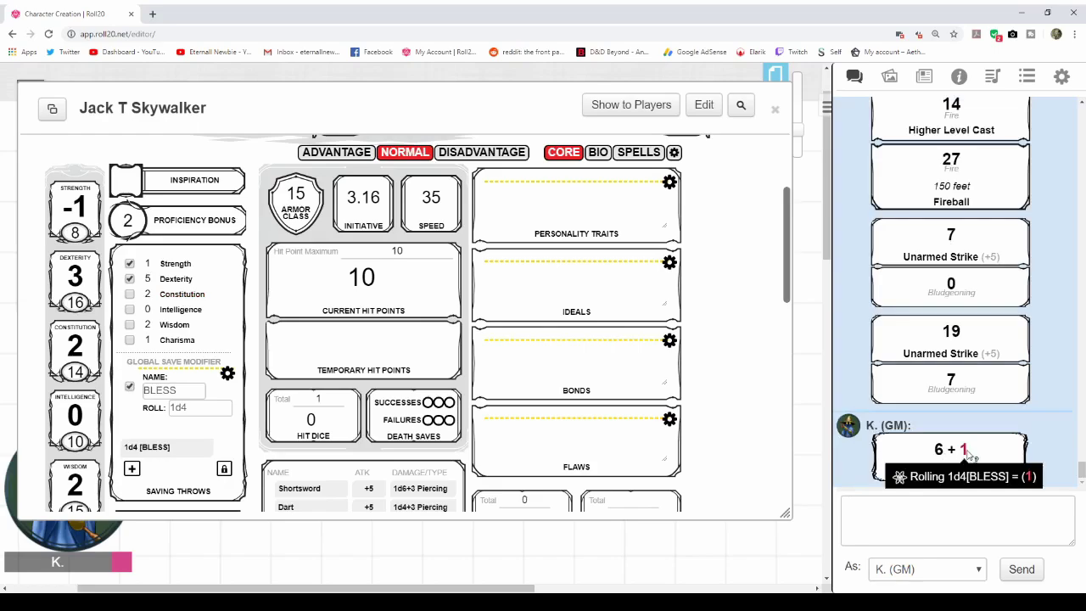
Roll the Shortsword attack with the BLESS 1d4 global attack modifier active, and roll it again with the modifier deactivated
scroll(409, 422, "down", 2)
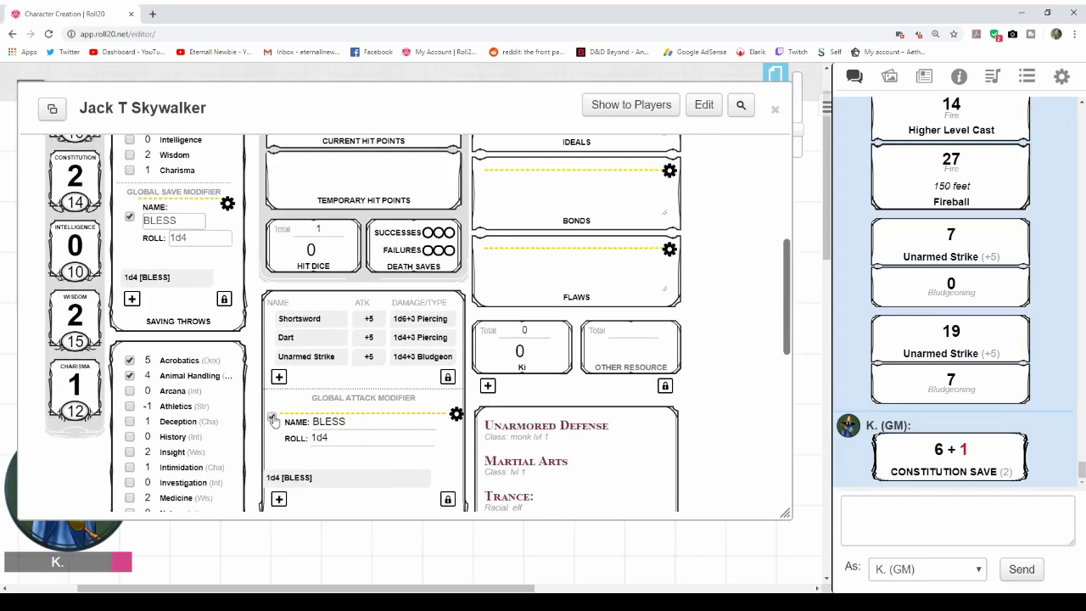
left_click(273, 419)
left_click(299, 318)
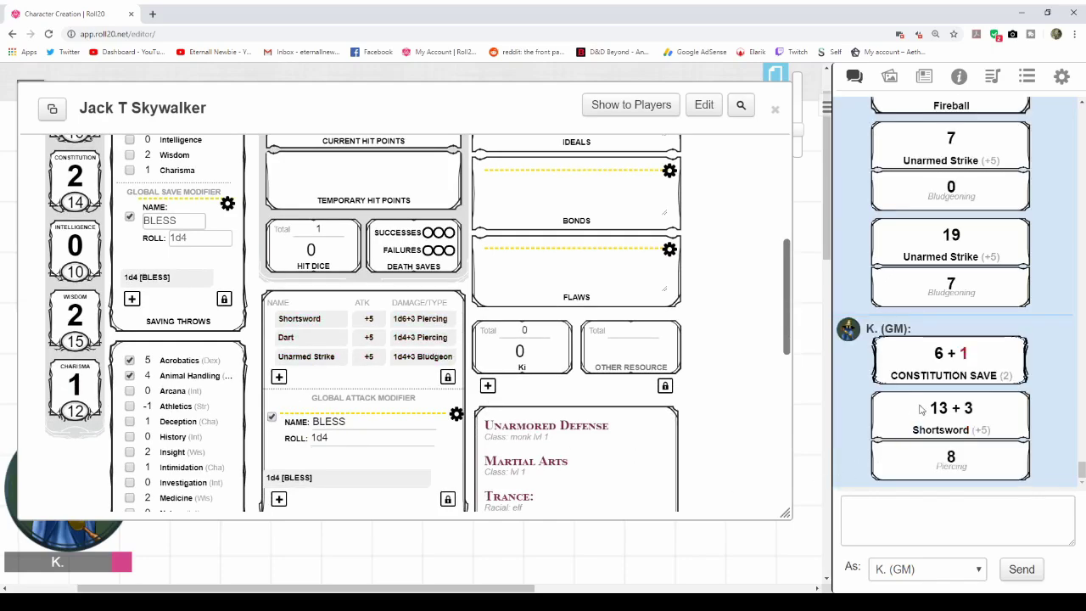
mouse_move(940, 420)
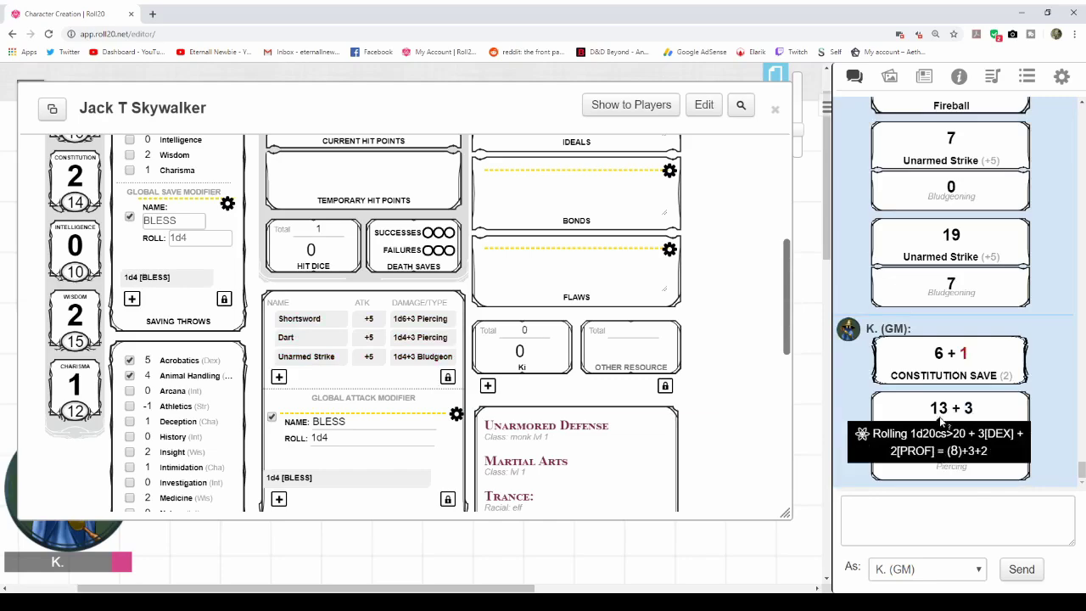
left_click(272, 418)
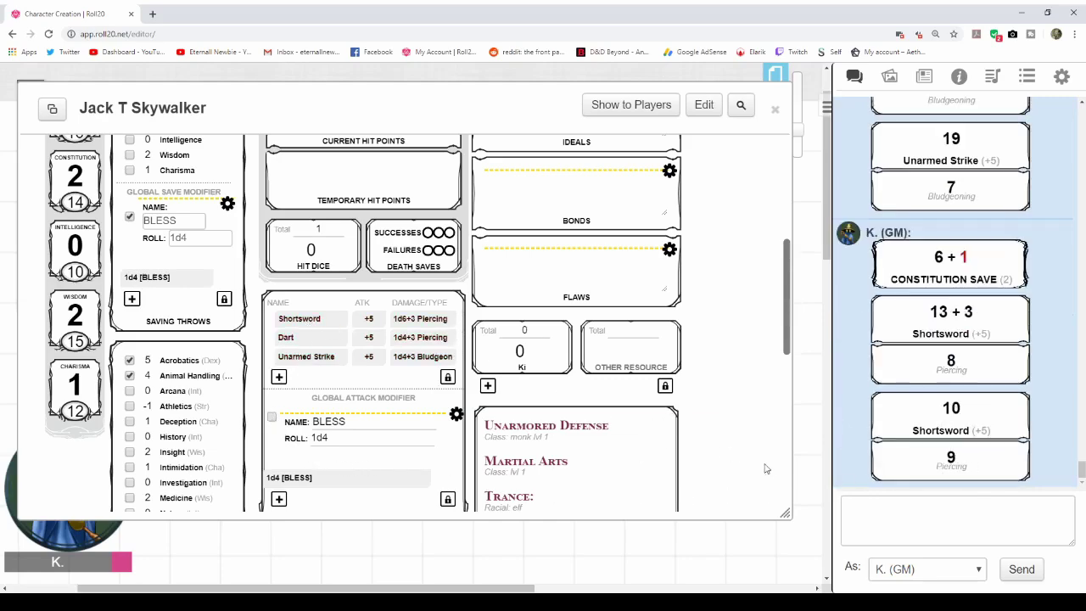
Turn off the global save and attack modifier fields in the sheet settings, and return to the core page
scroll(670, 420, "up", 10)
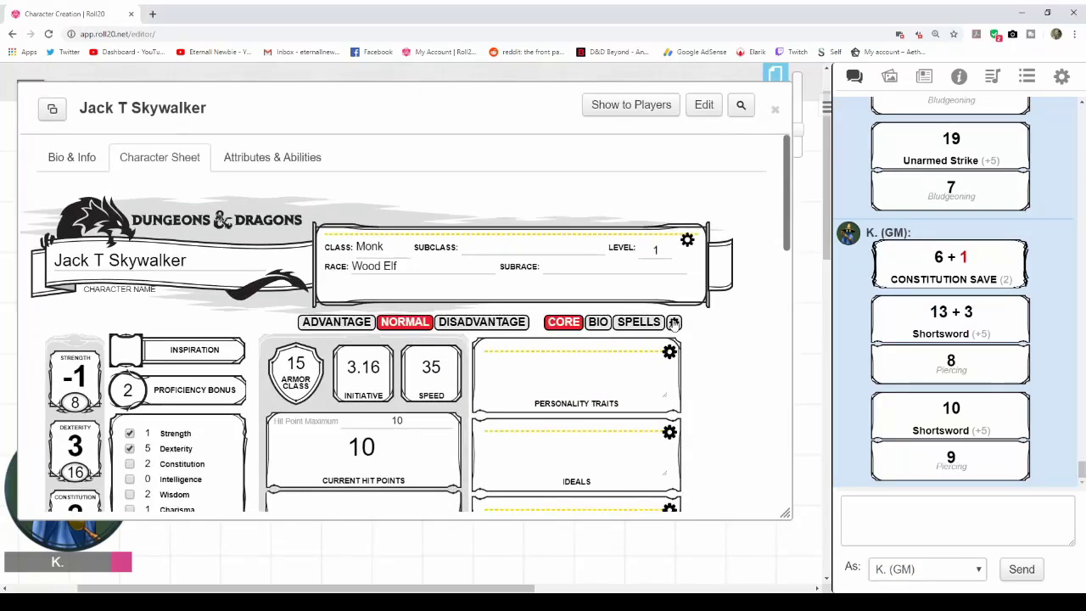
left_click(675, 322)
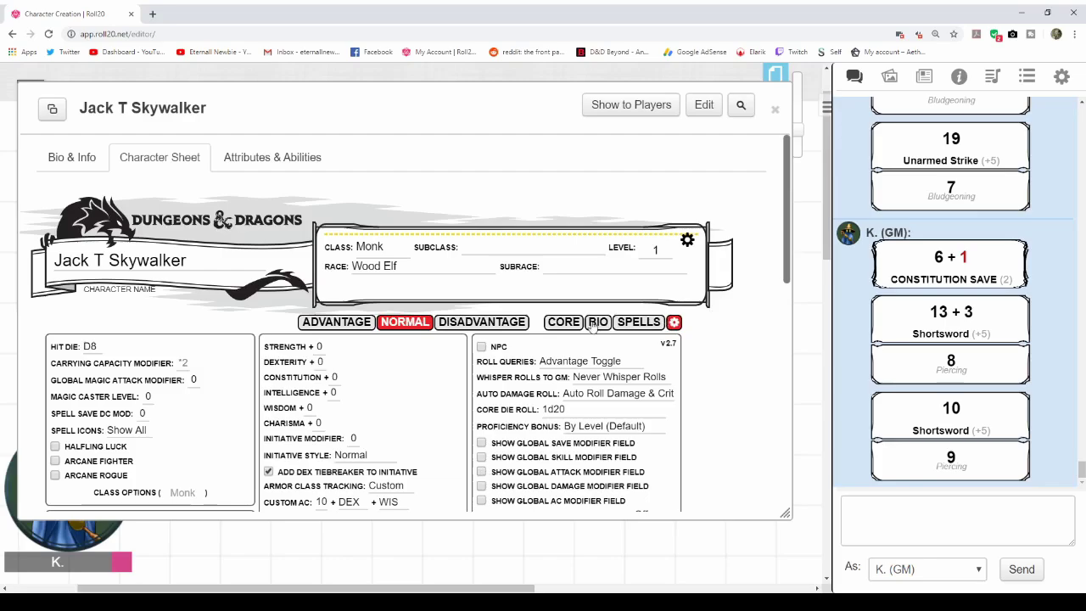
left_click(564, 323)
scroll(551, 408, "down", 2)
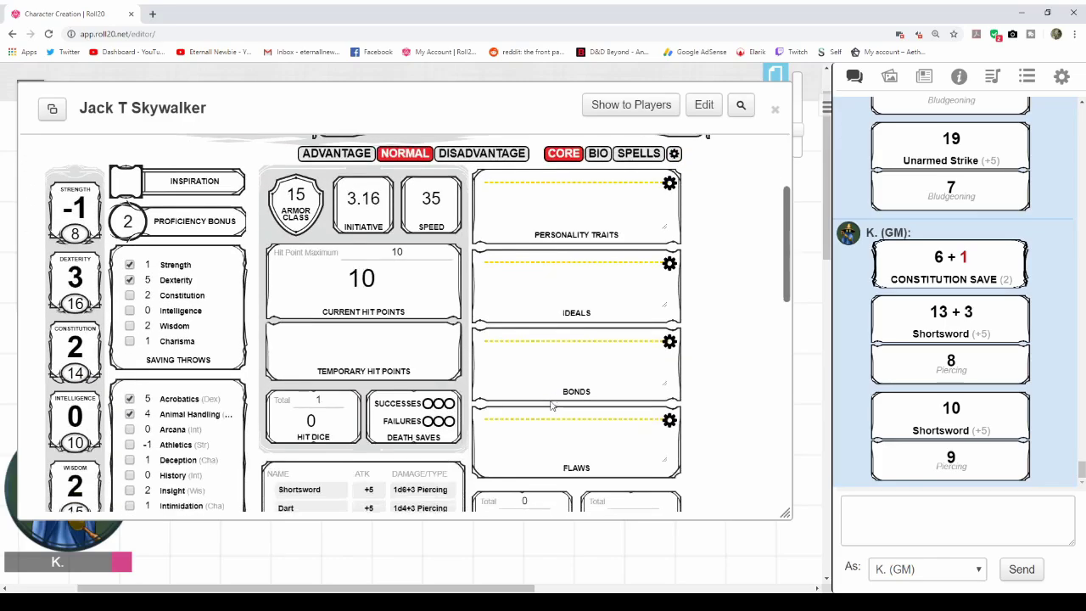
scroll(552, 407, "down", 4)
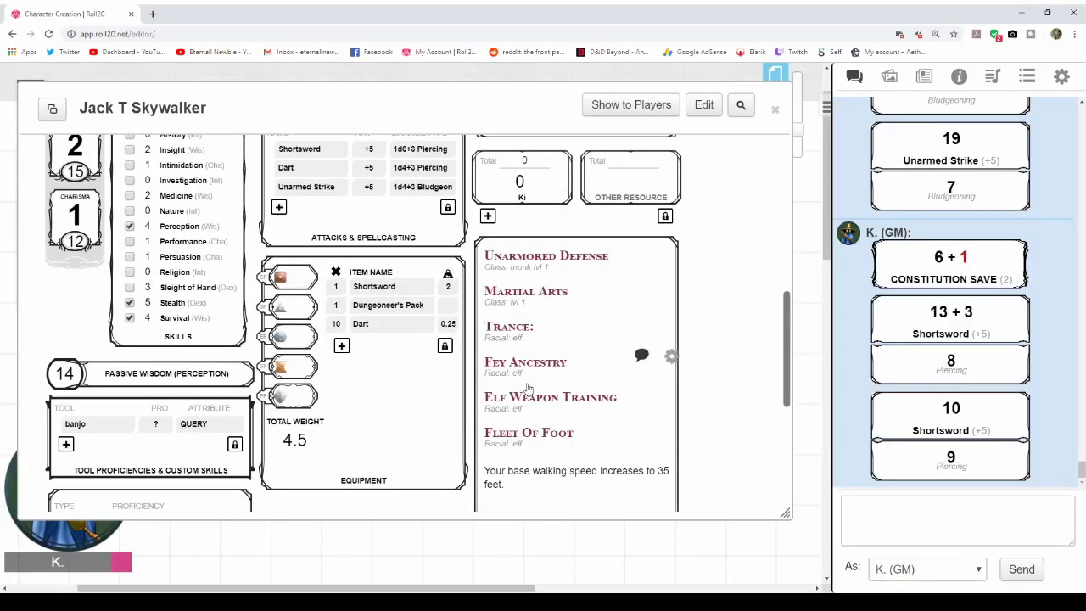